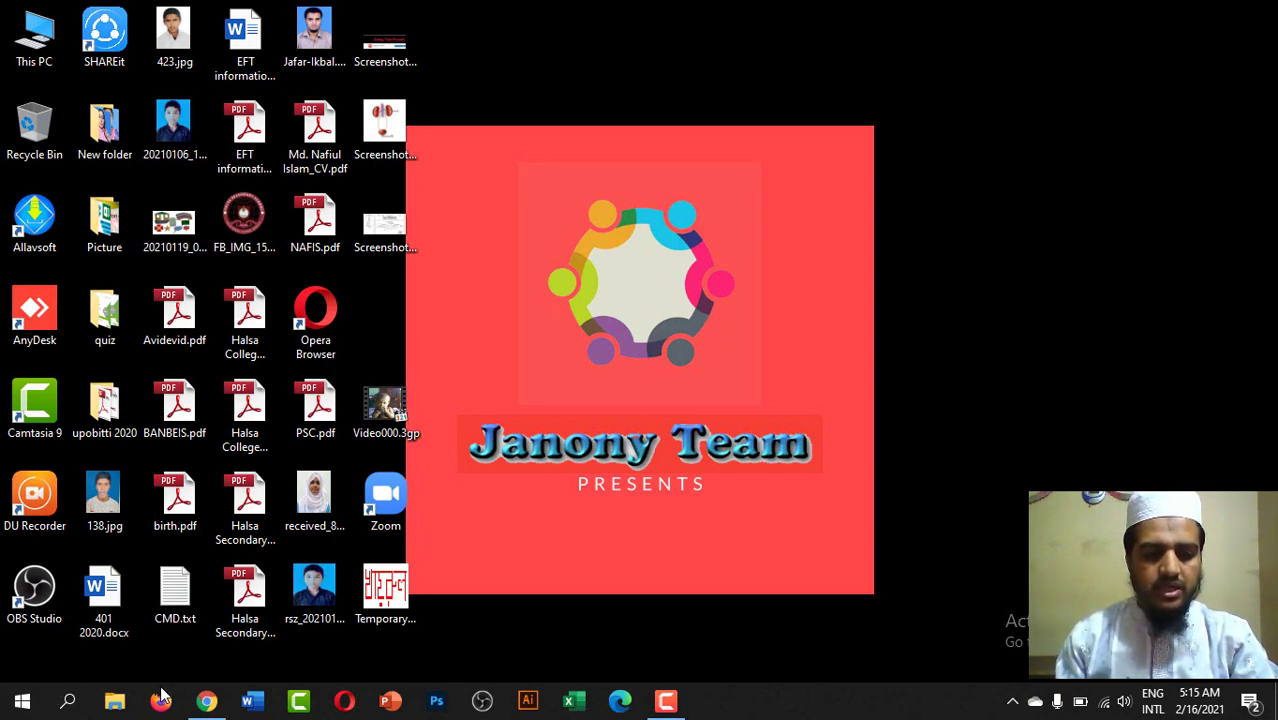
- Switch to Chrome and open the Gmail inbox in a new browser tab
click(207, 703)
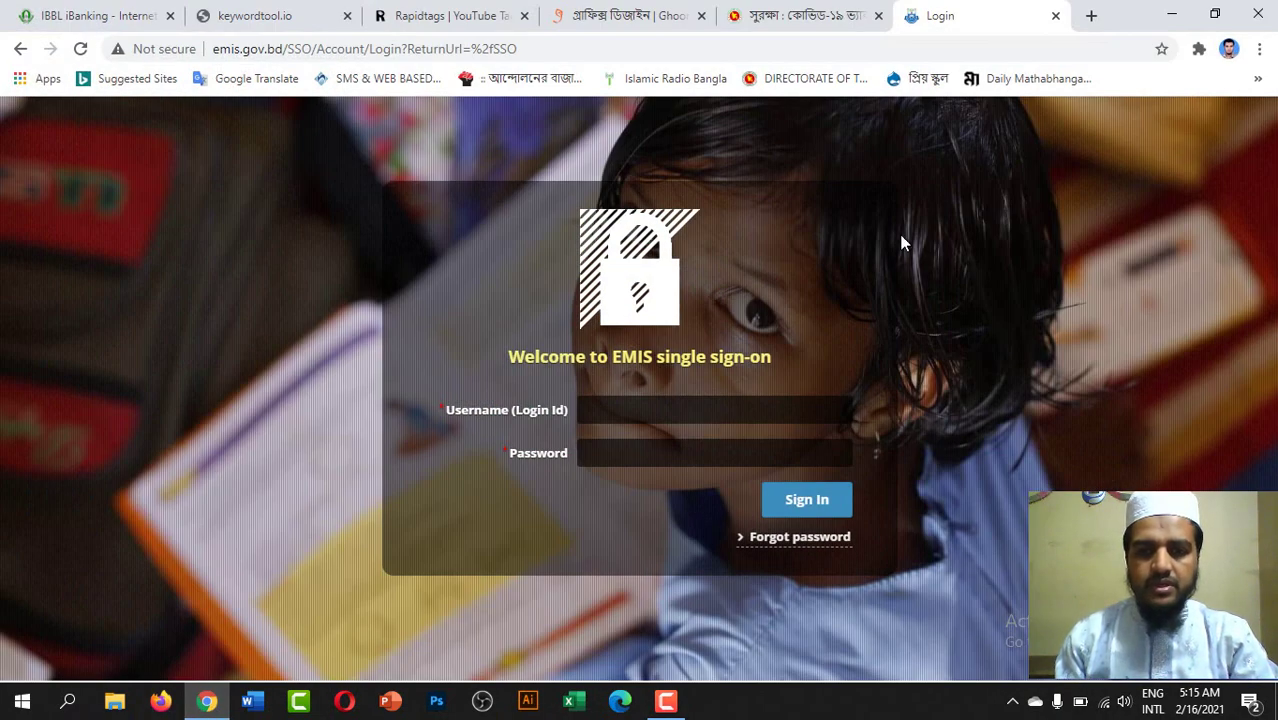
click(1090, 16)
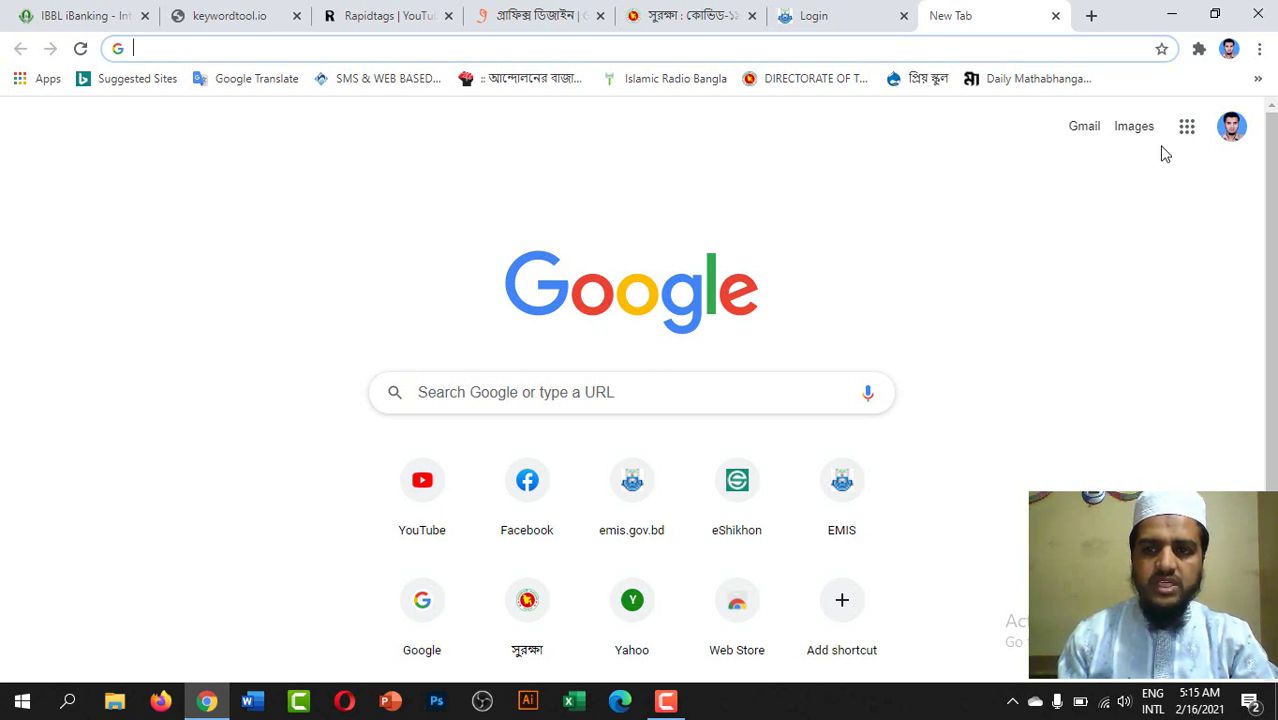
click(1085, 135)
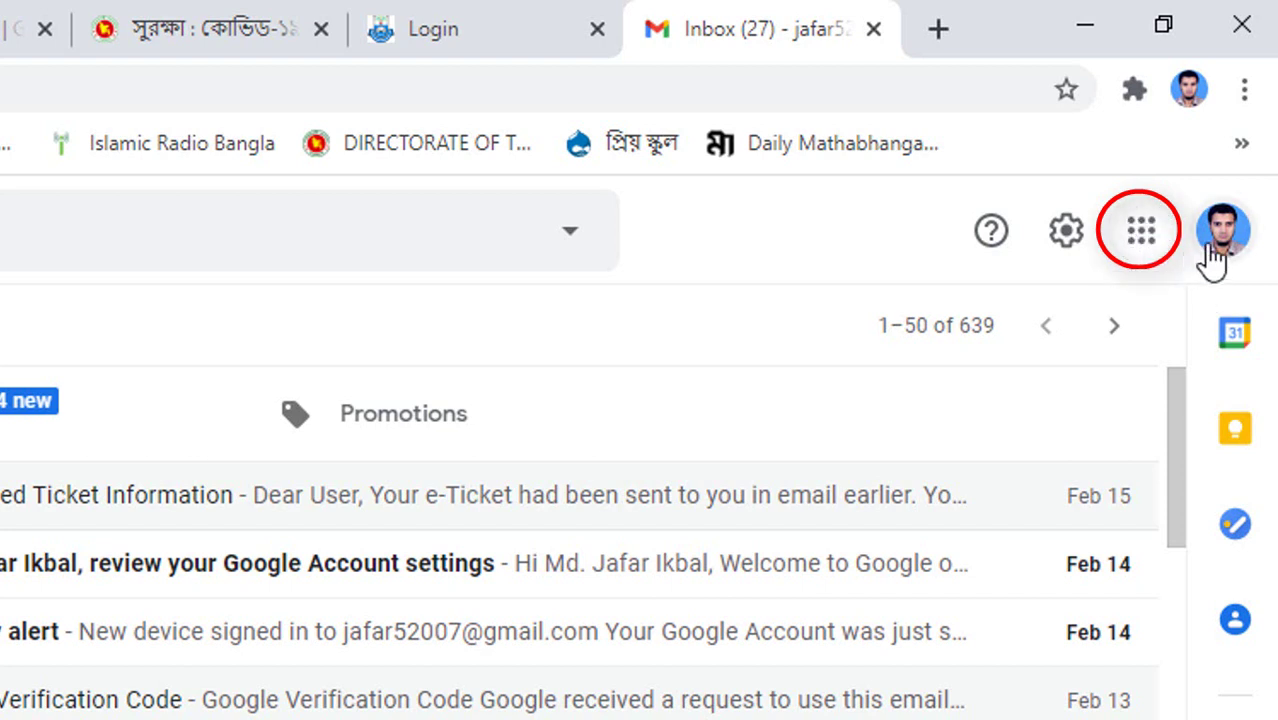
- Go from Gmail to Google Docs and create a blank document
click(1143, 248)
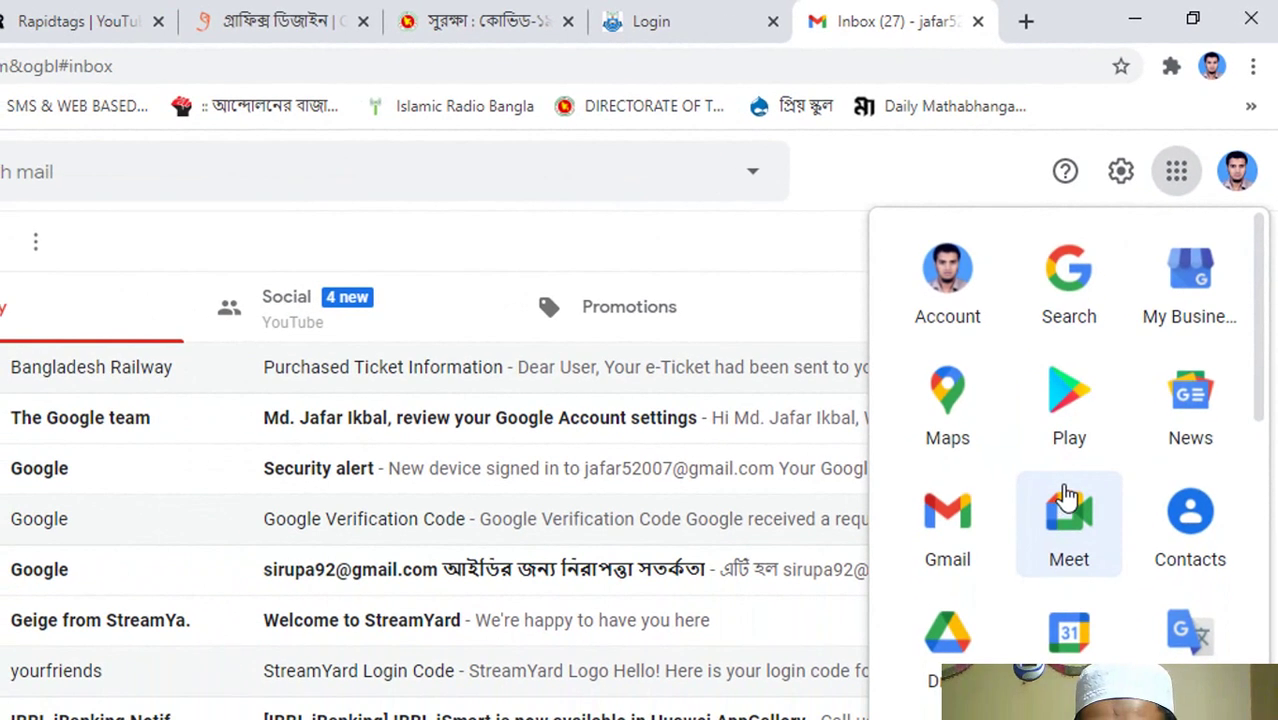
scroll(994, 672, down, 2)
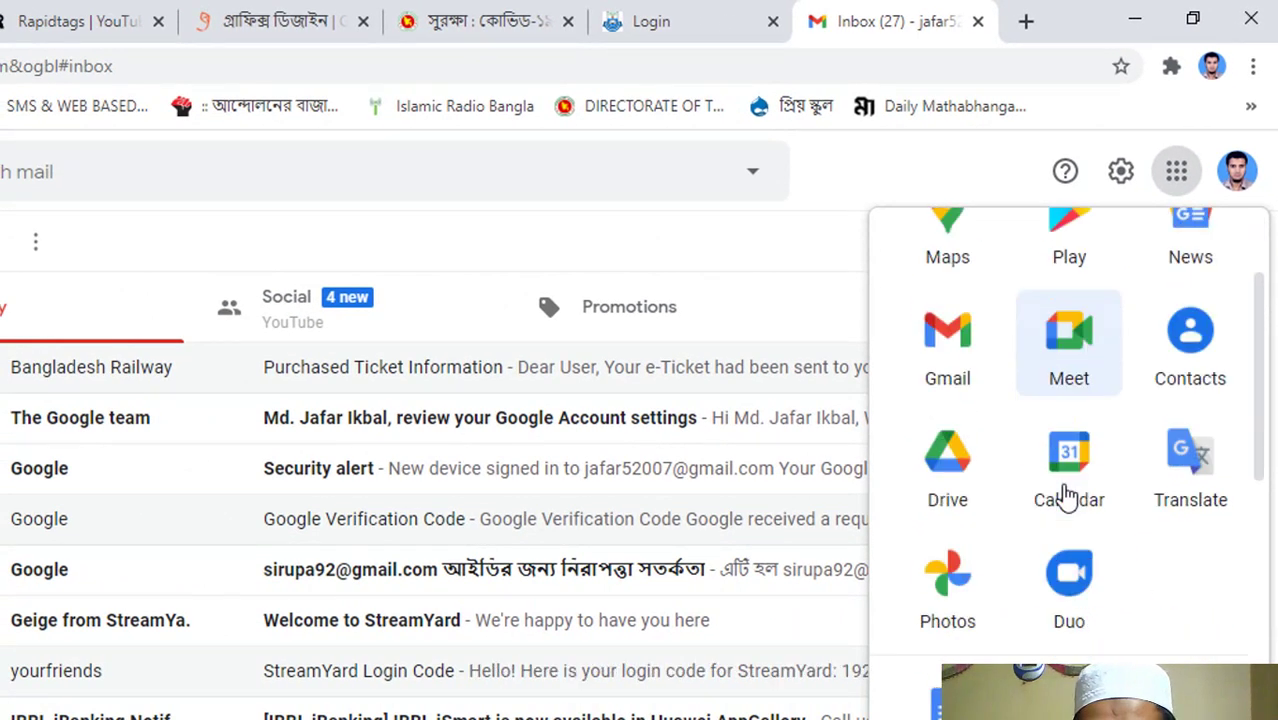
scroll(1064, 496, down, 3)
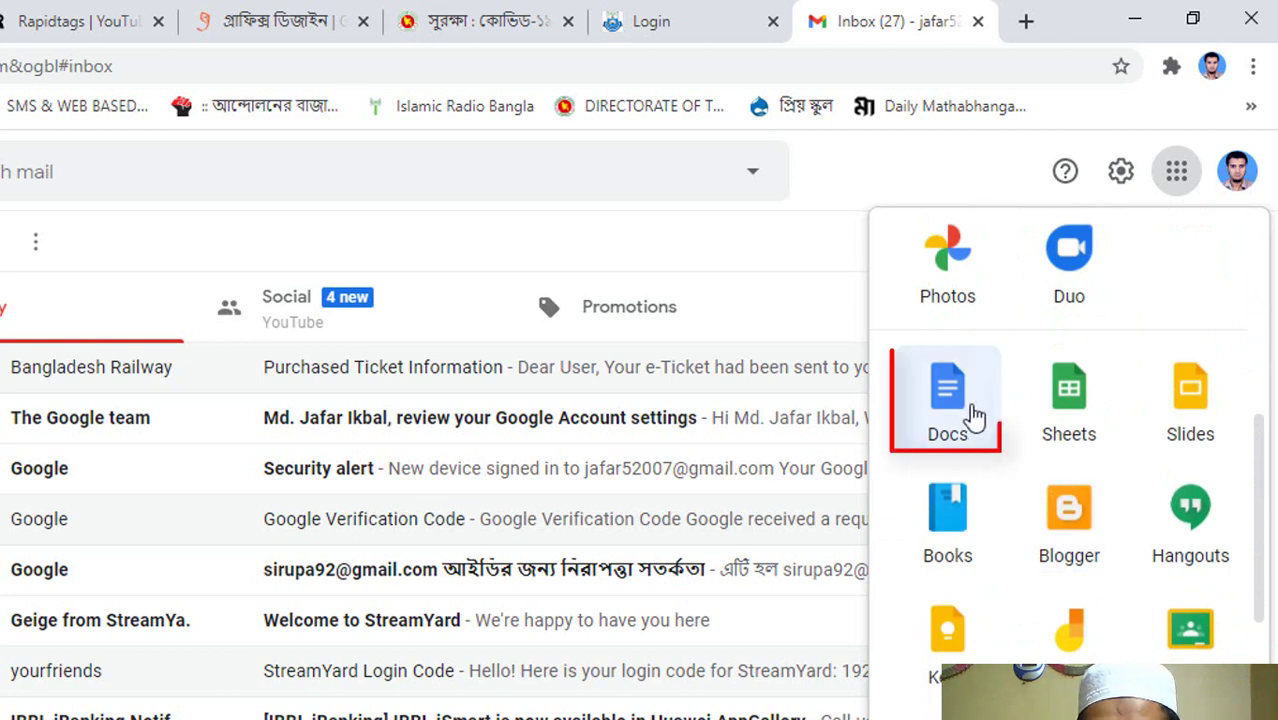
click(950, 400)
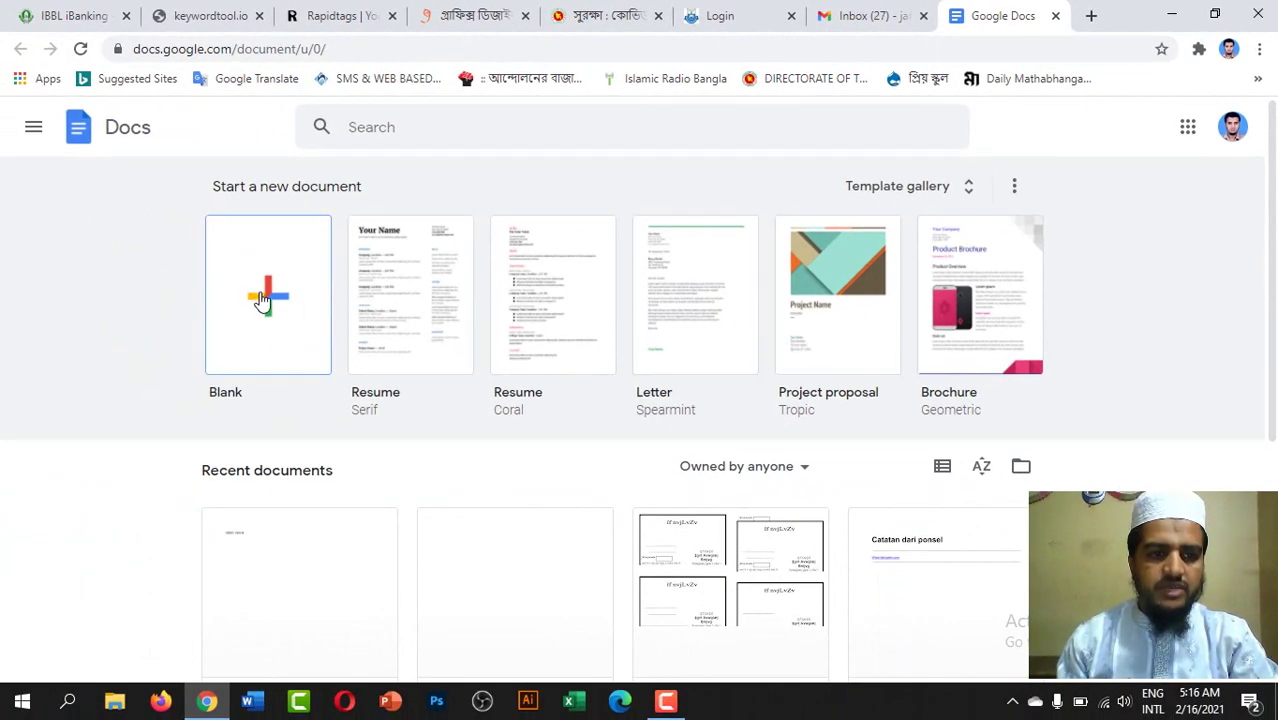
click(264, 300)
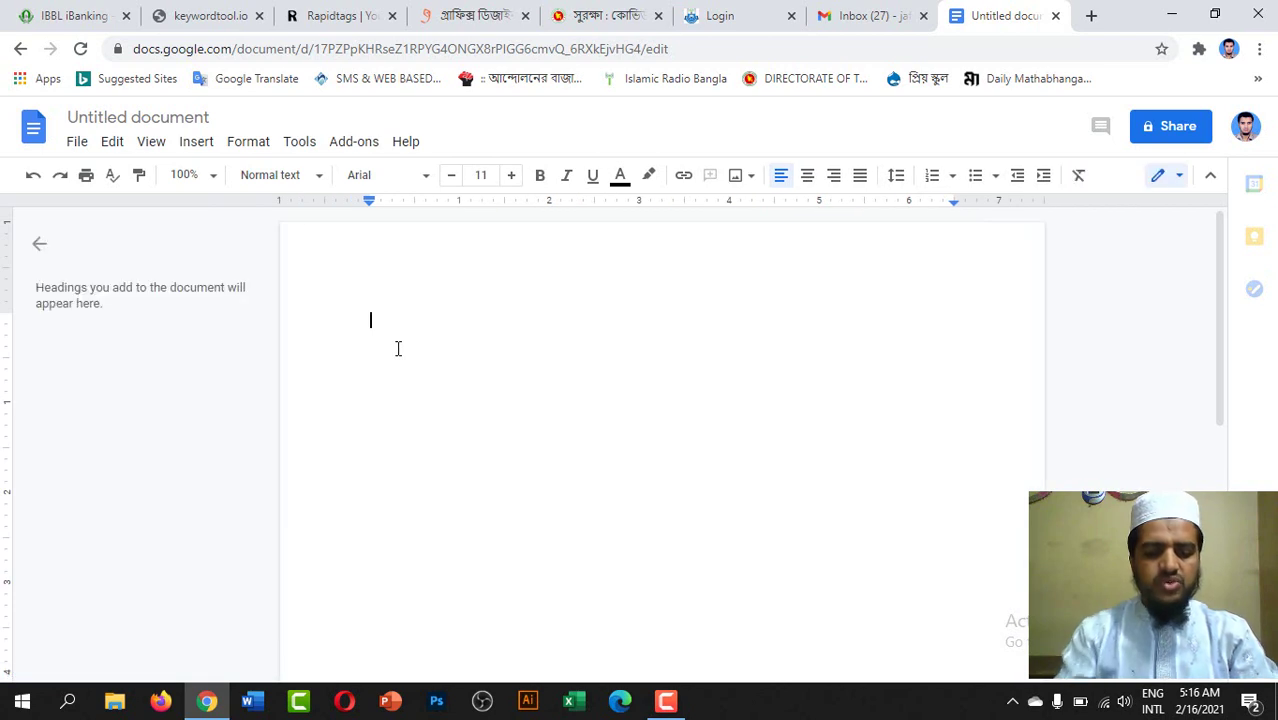
text(m)
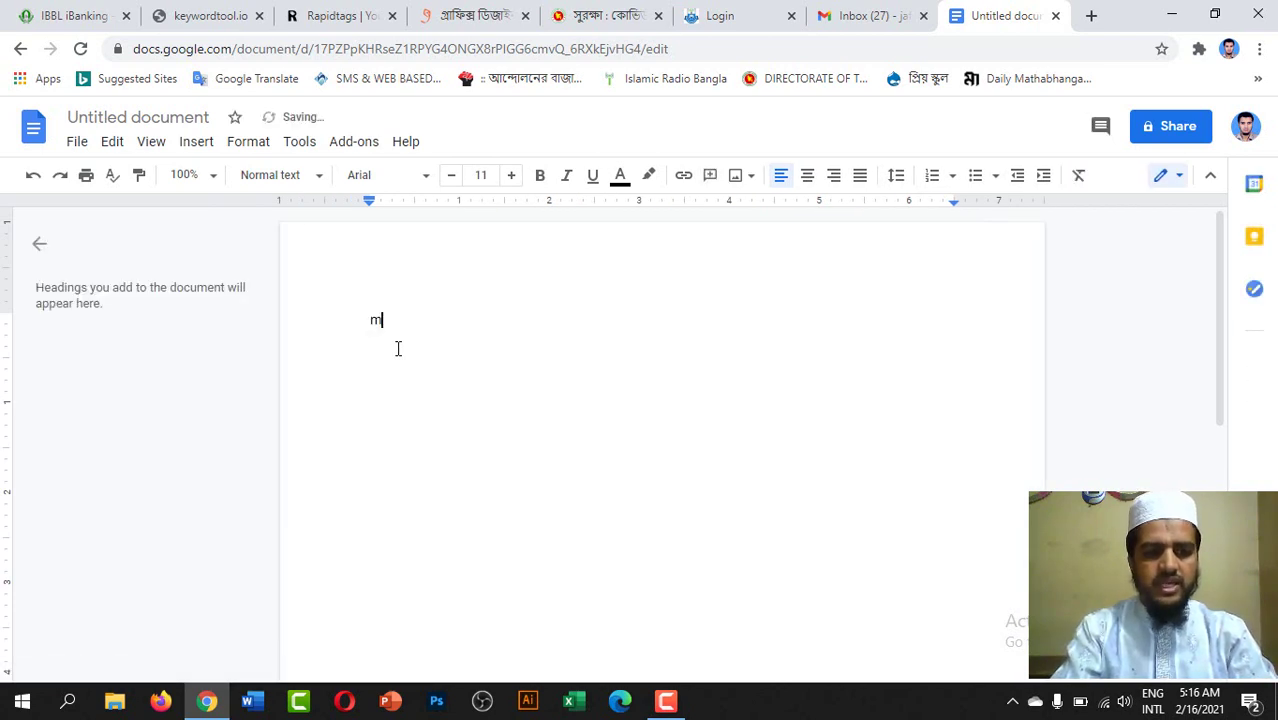
text(y name i)
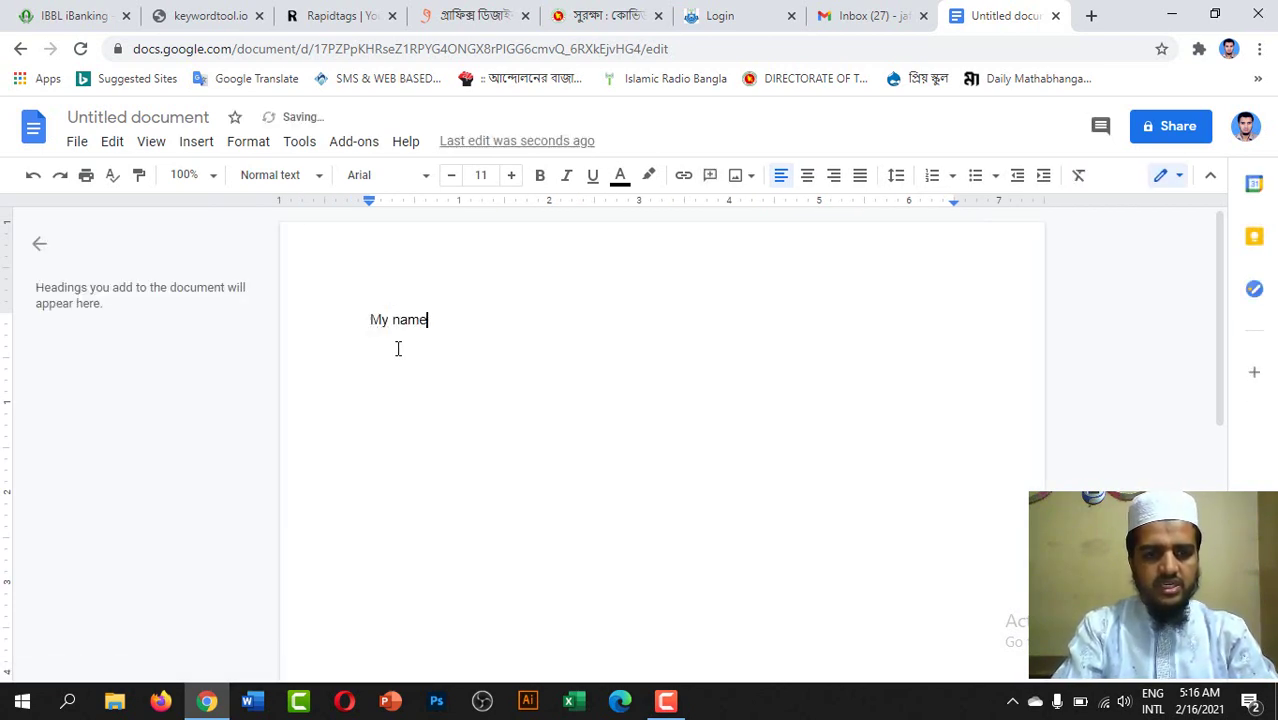
text(s jafar ikbal)
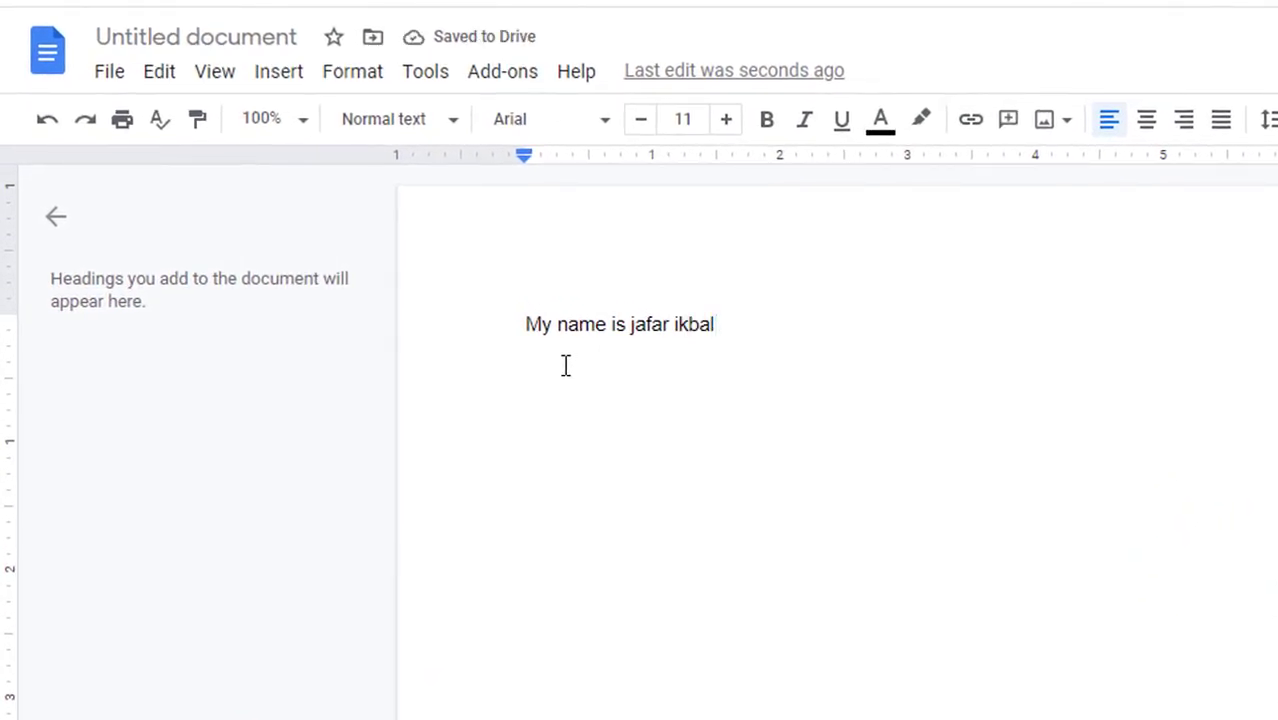
key(BackSpace)
key(BackSpace)
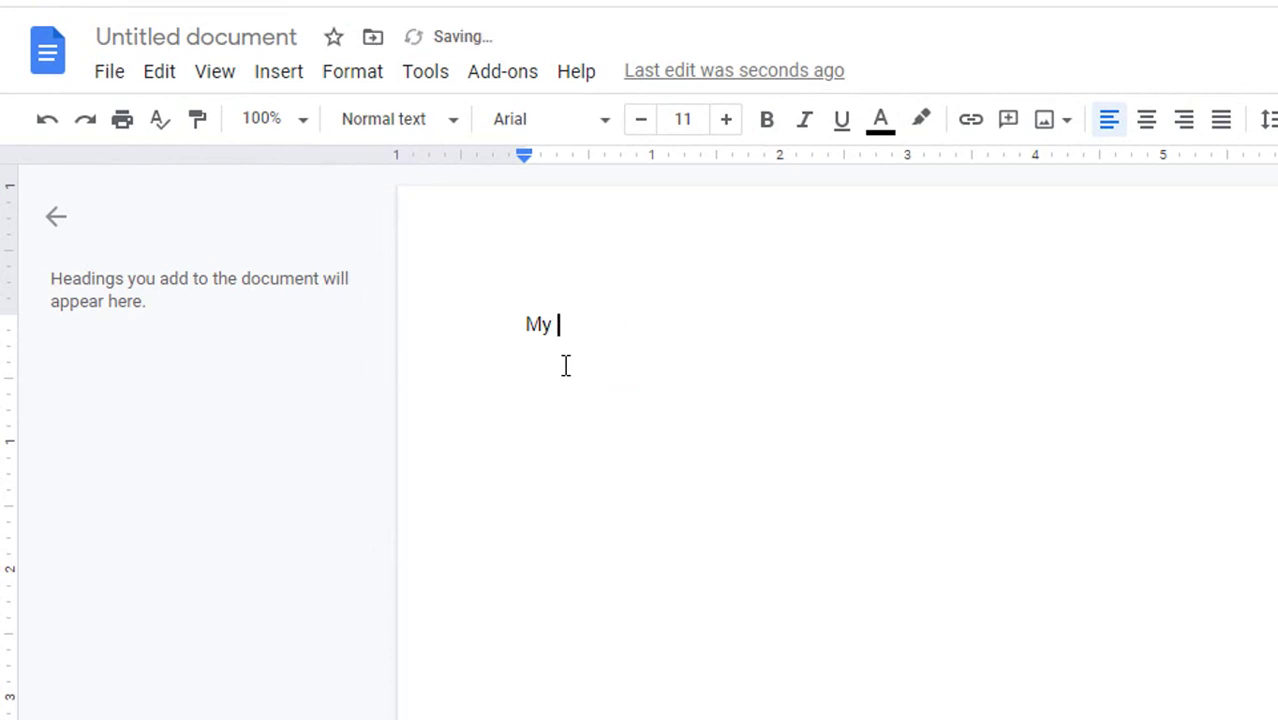
key(BackSpace)
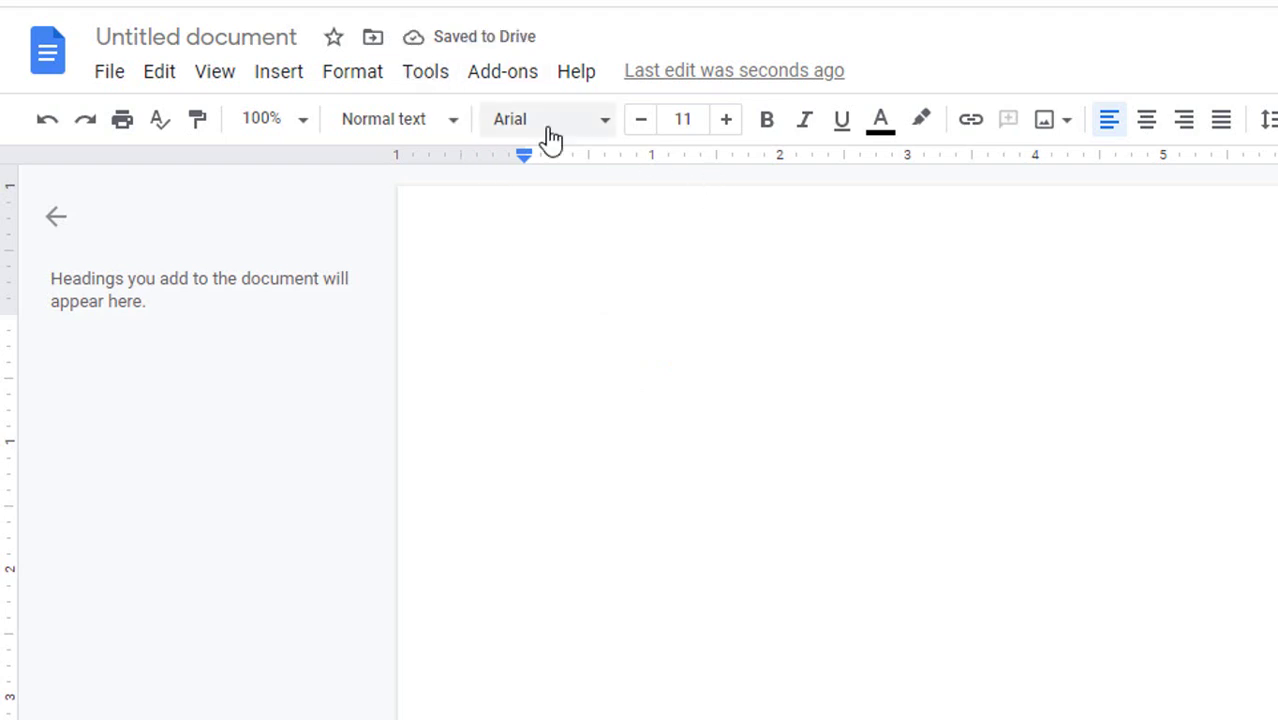
- Start voice typing in English (US) and dictate a short test sentence introducing oneself by name
click(427, 76)
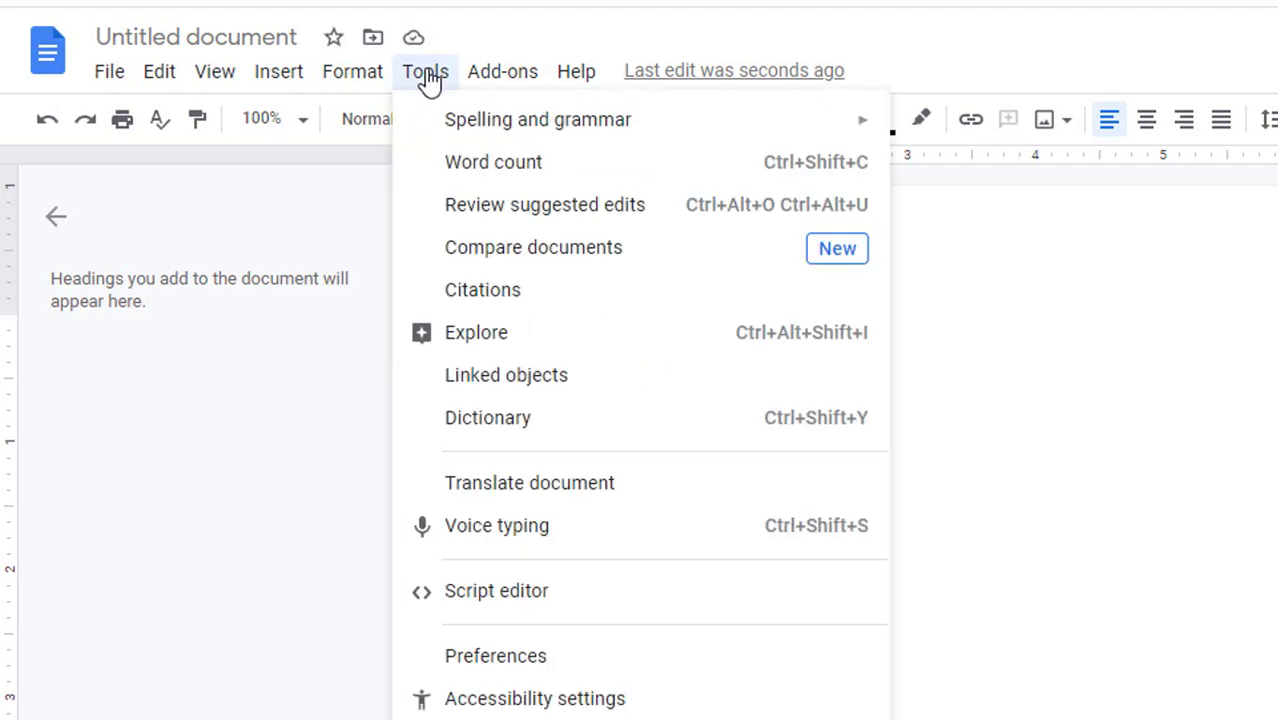
click(511, 539)
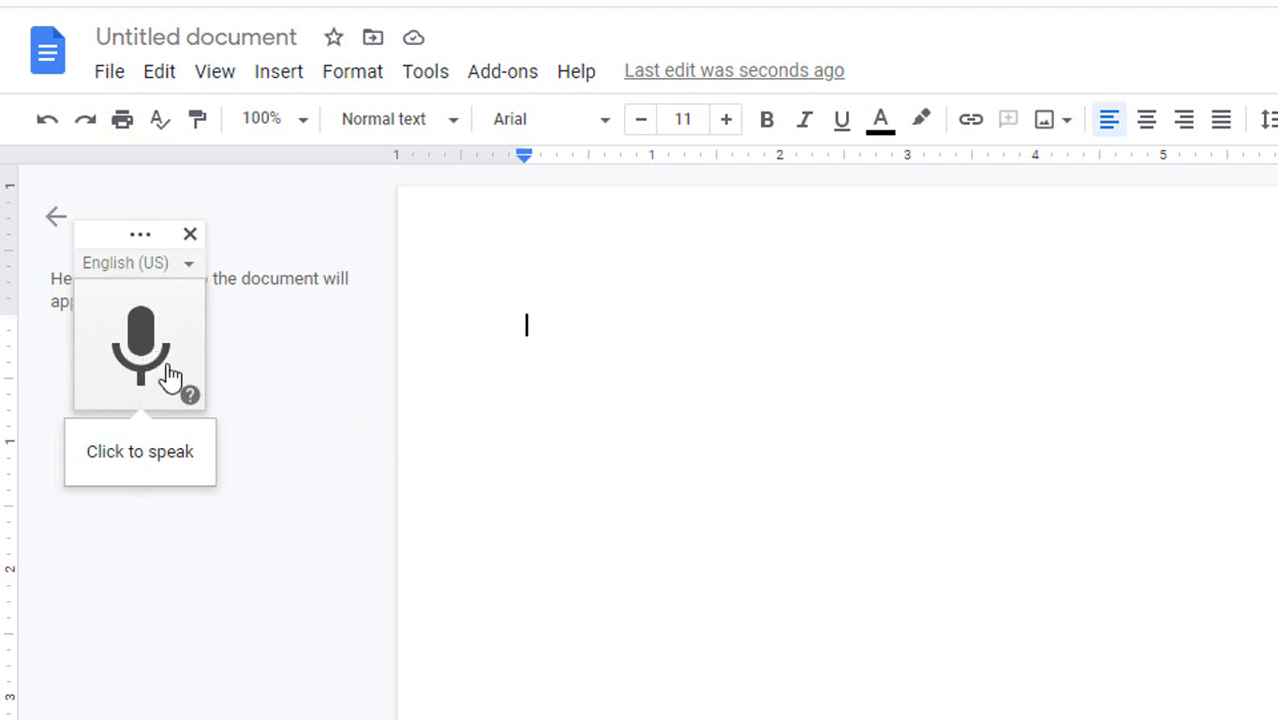
click(141, 345)
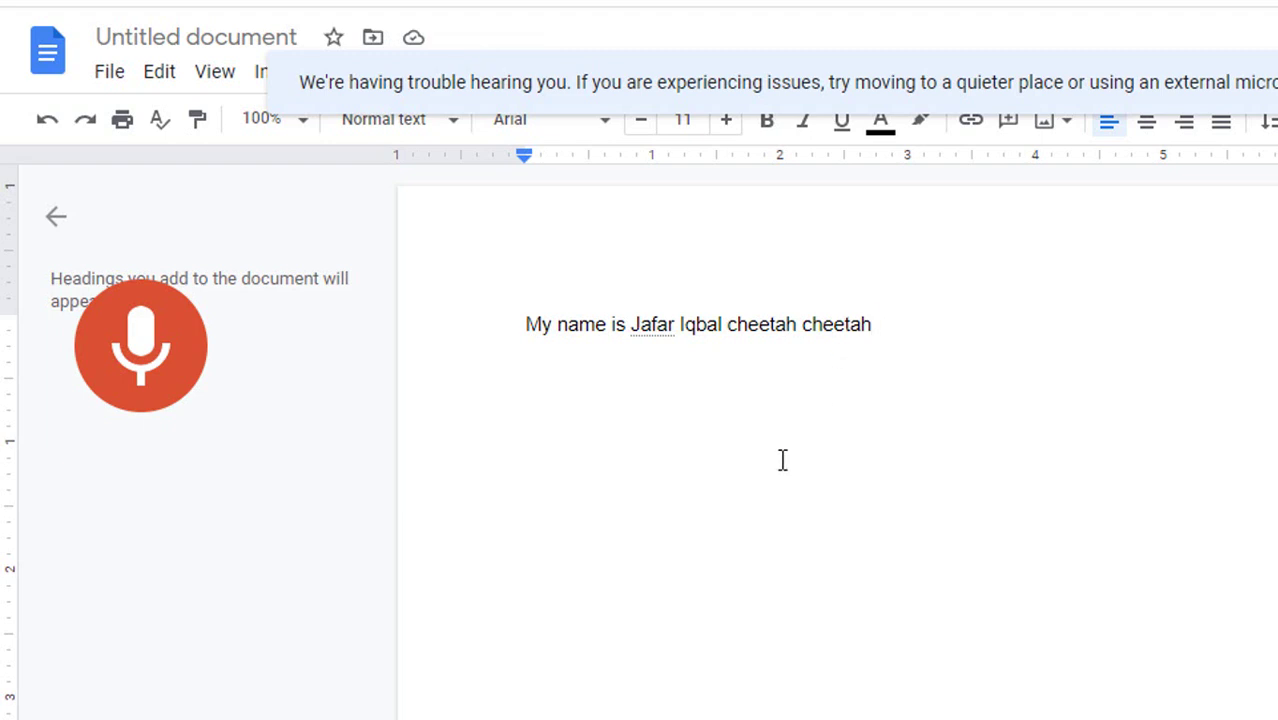
- Delete the whole dictated test sentence from the document and stop the voice recording
key(BackSpace)
key(BackSpace)
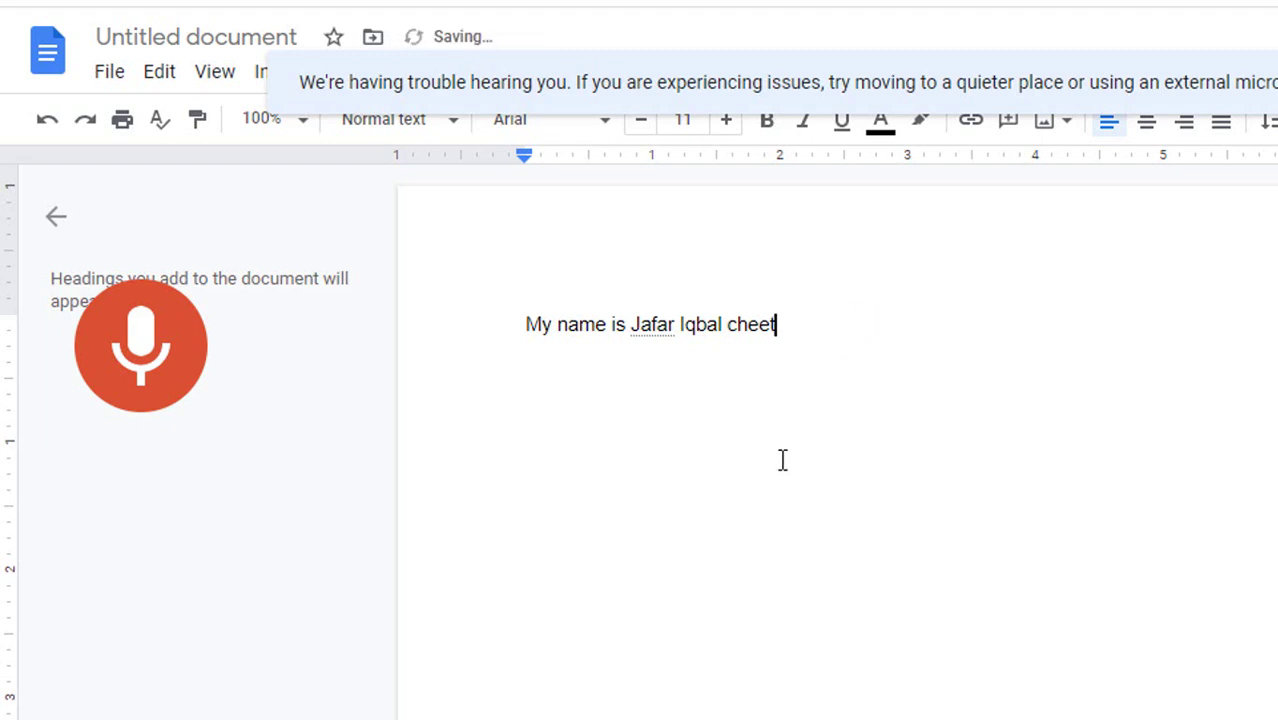
key(BackSpace)
key(BackSpace)
key(BackSpace)
key(BackSpace)
key(BackSpace)
key(BackSpace)
key(BackSpace)
key(BackSpace)
key(BackSpace)
key(BackSpace)
key(BackSpace)
key(BackSpace)
key(BackSpace)
key(BackSpace)
key(BackSpace)
key(BackSpace)
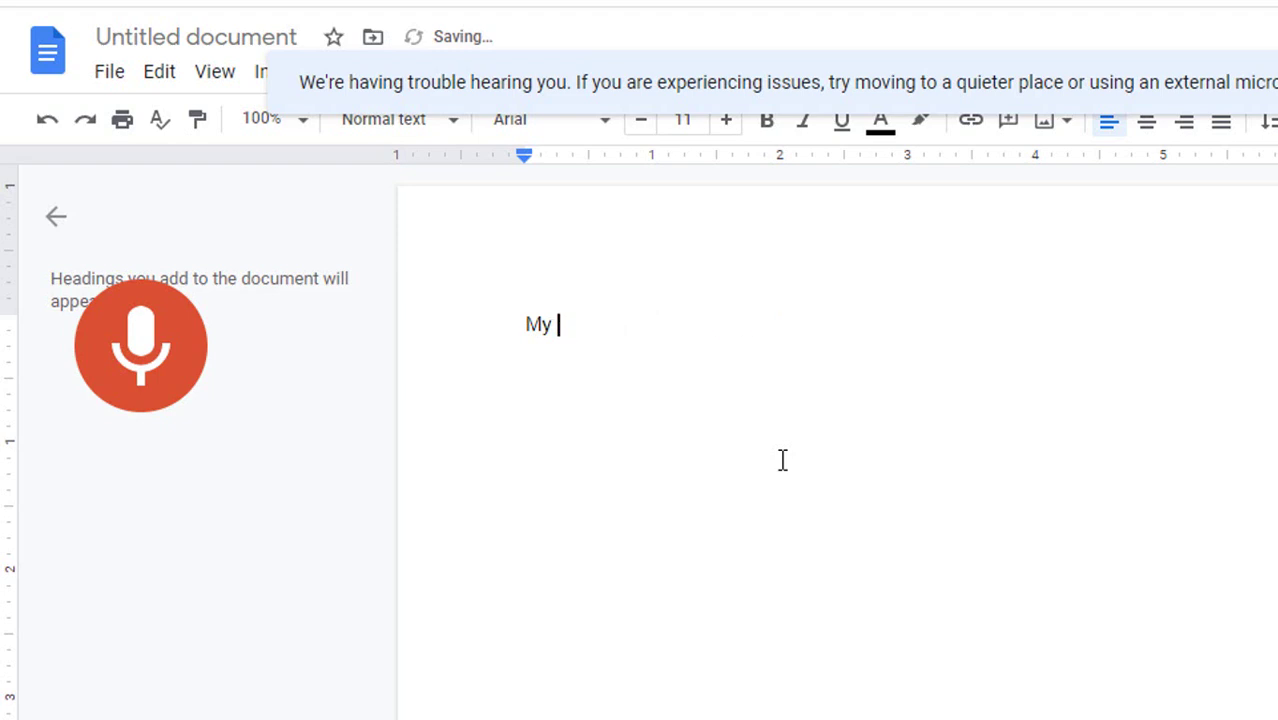
key(BackSpace)
click(135, 343)
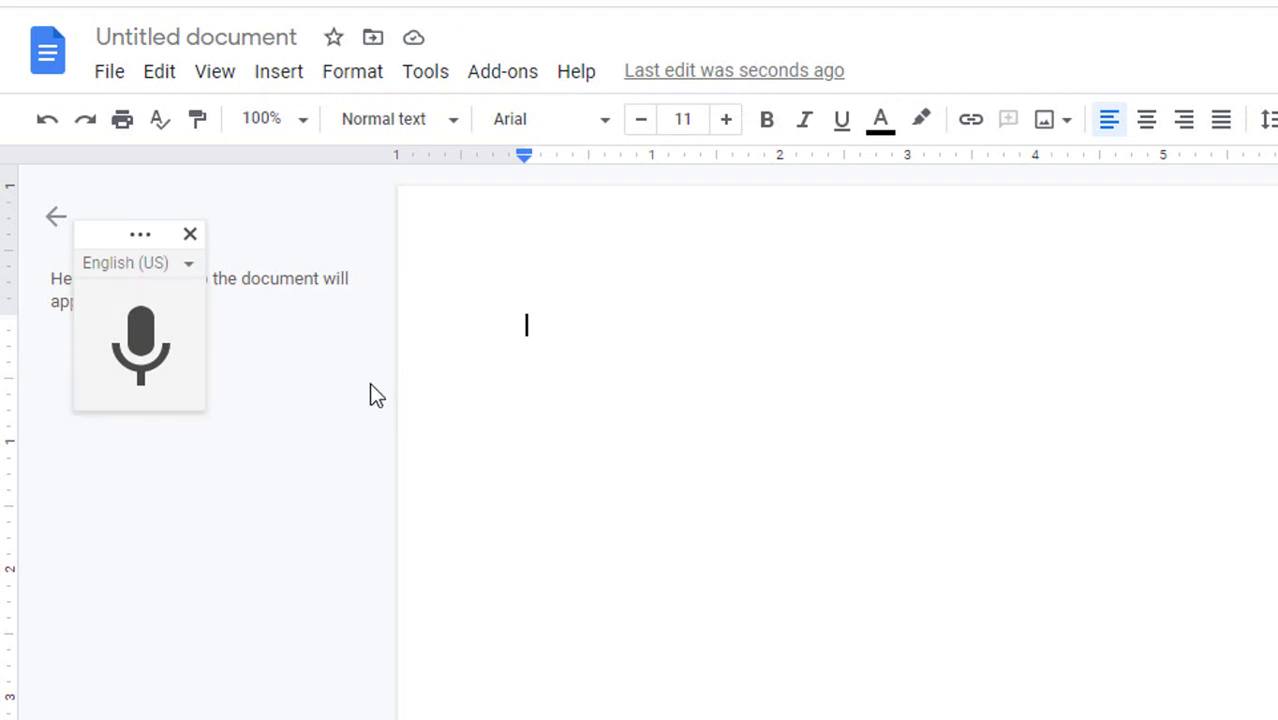
- Set the voice typing language to বাংলা (বাংলাদেশ)
click(193, 266)
scroll(229, 444, down, 8)
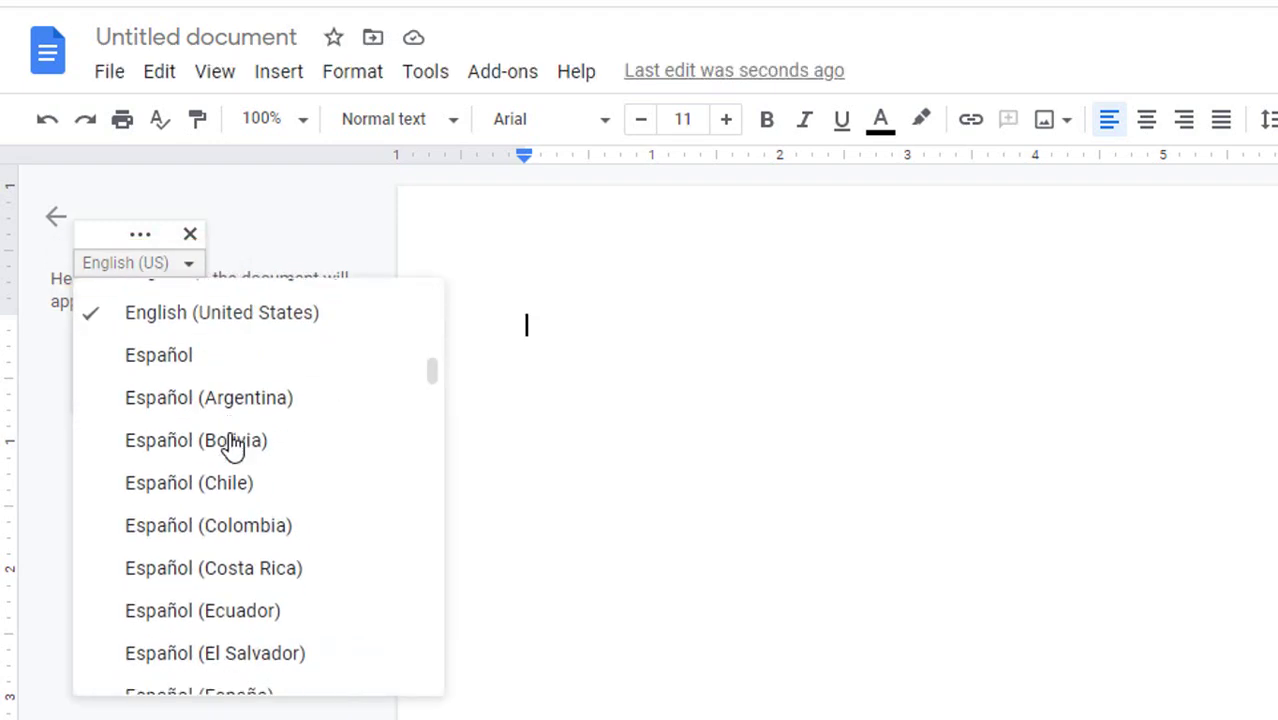
scroll(229, 444, down, 15)
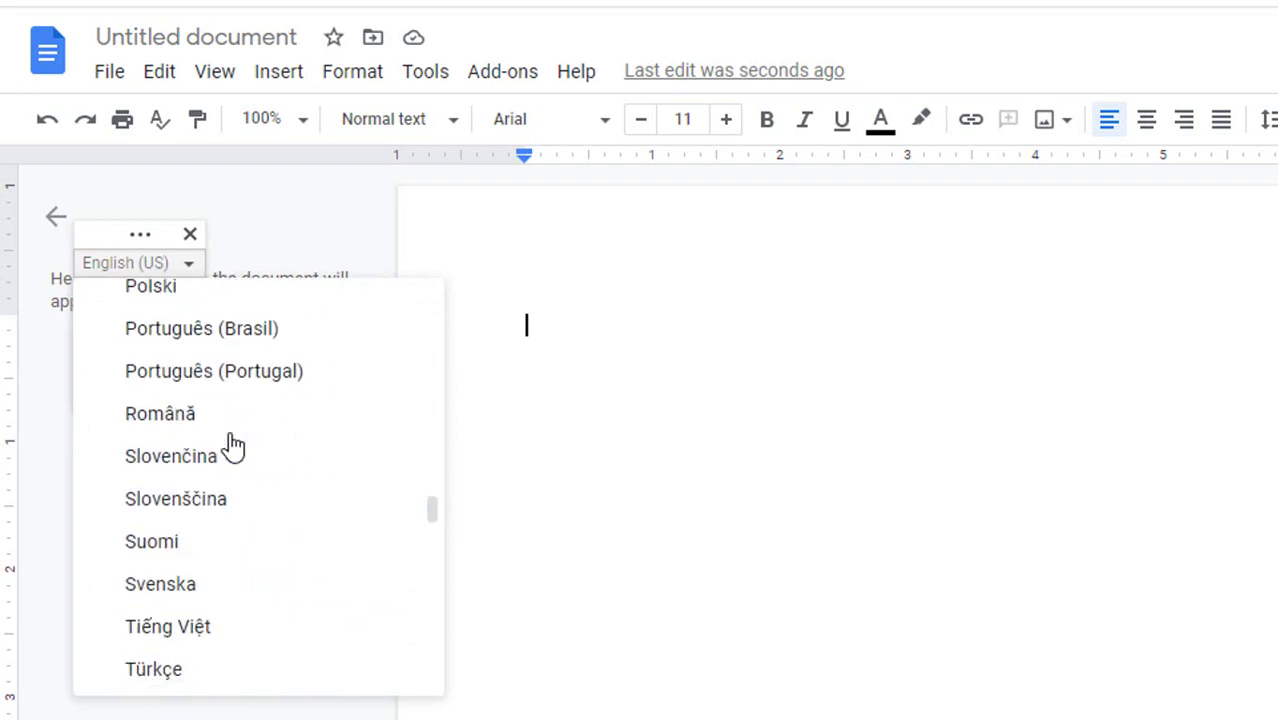
scroll(232, 447, down, 12)
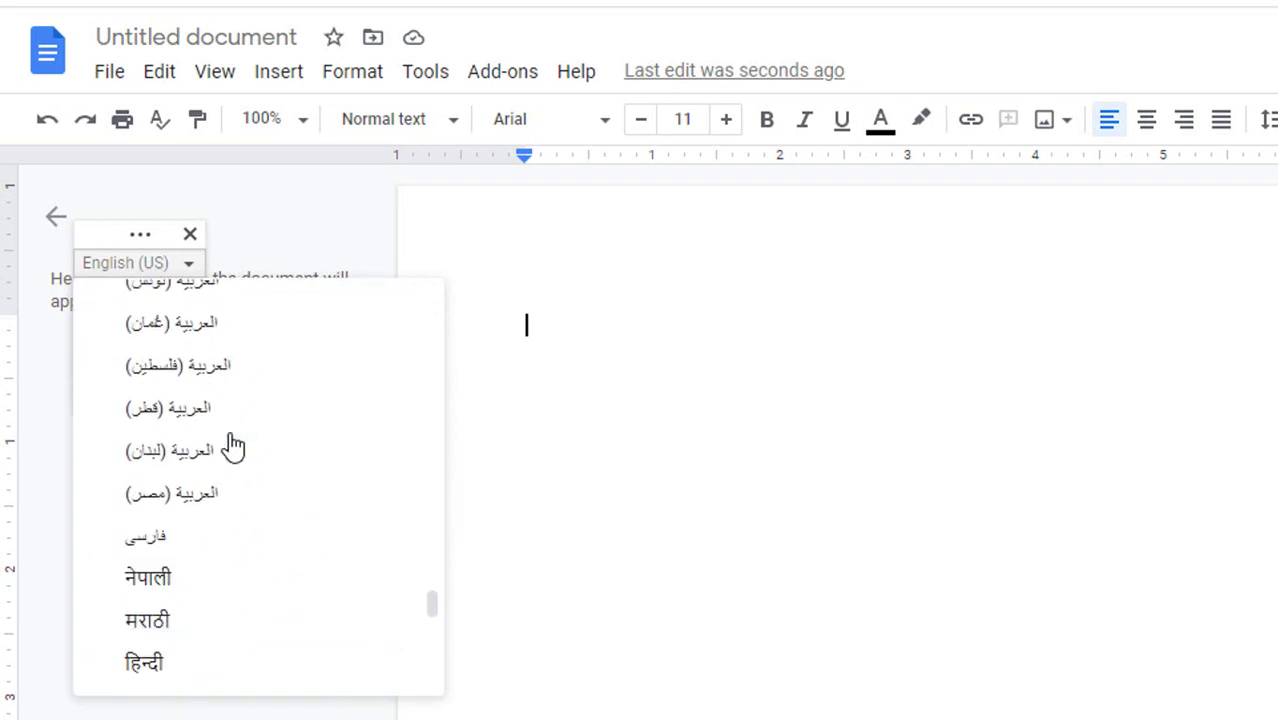
scroll(230, 445, down, 3)
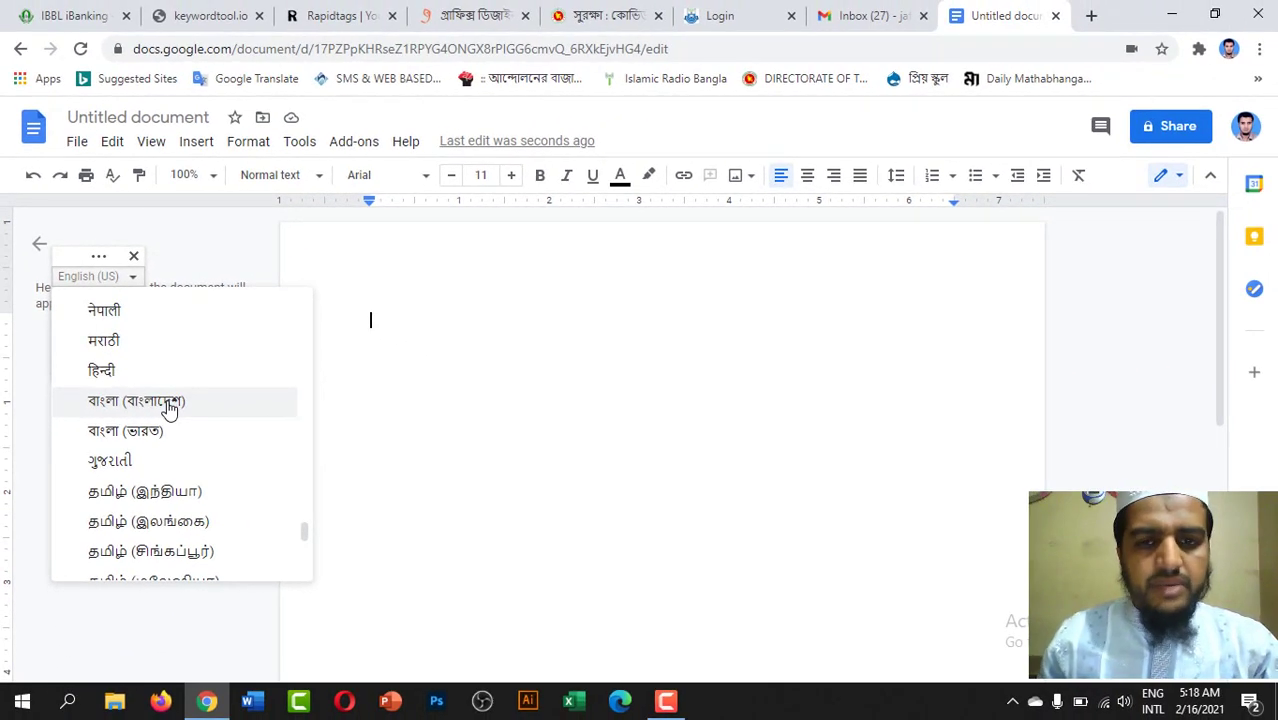
click(170, 405)
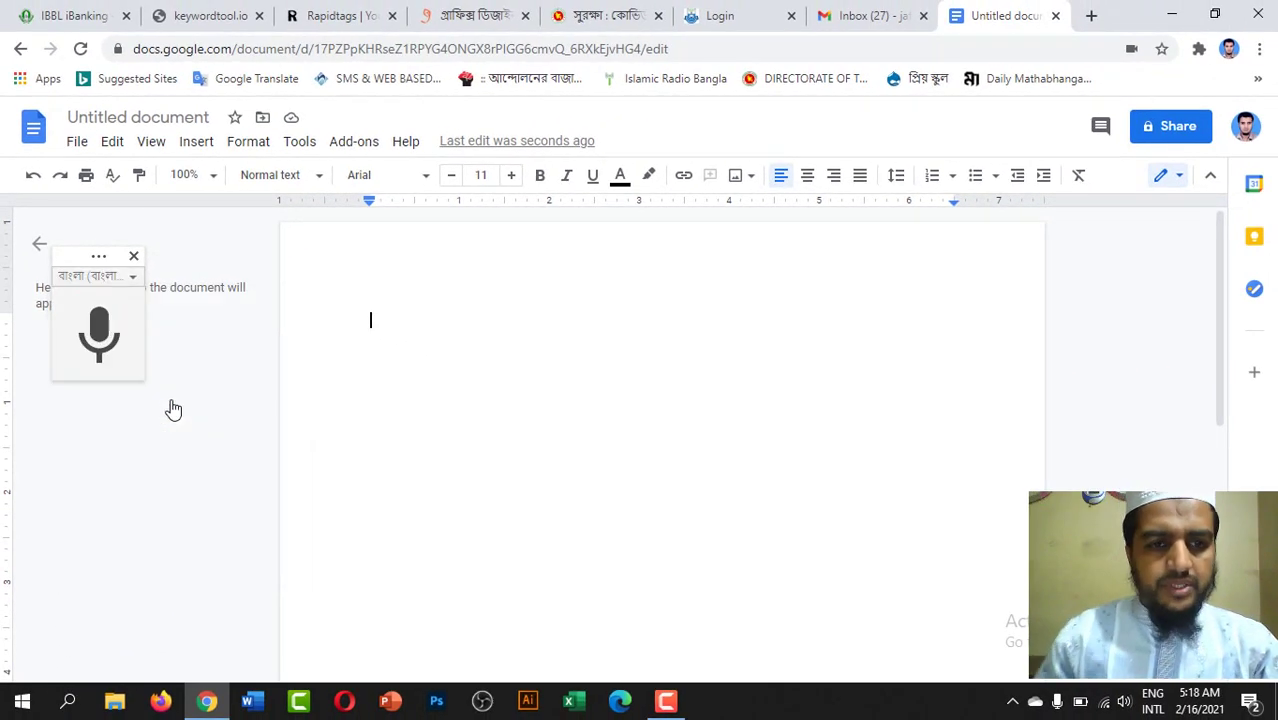
- Dictate a Bengali paragraph running from "মানুষ সামাজিক জীব সেই আদিকাল থেকে" through "সেই একই কাজ অন্যভাবে করতে শিখেছি" with voice typing
click(99, 330)
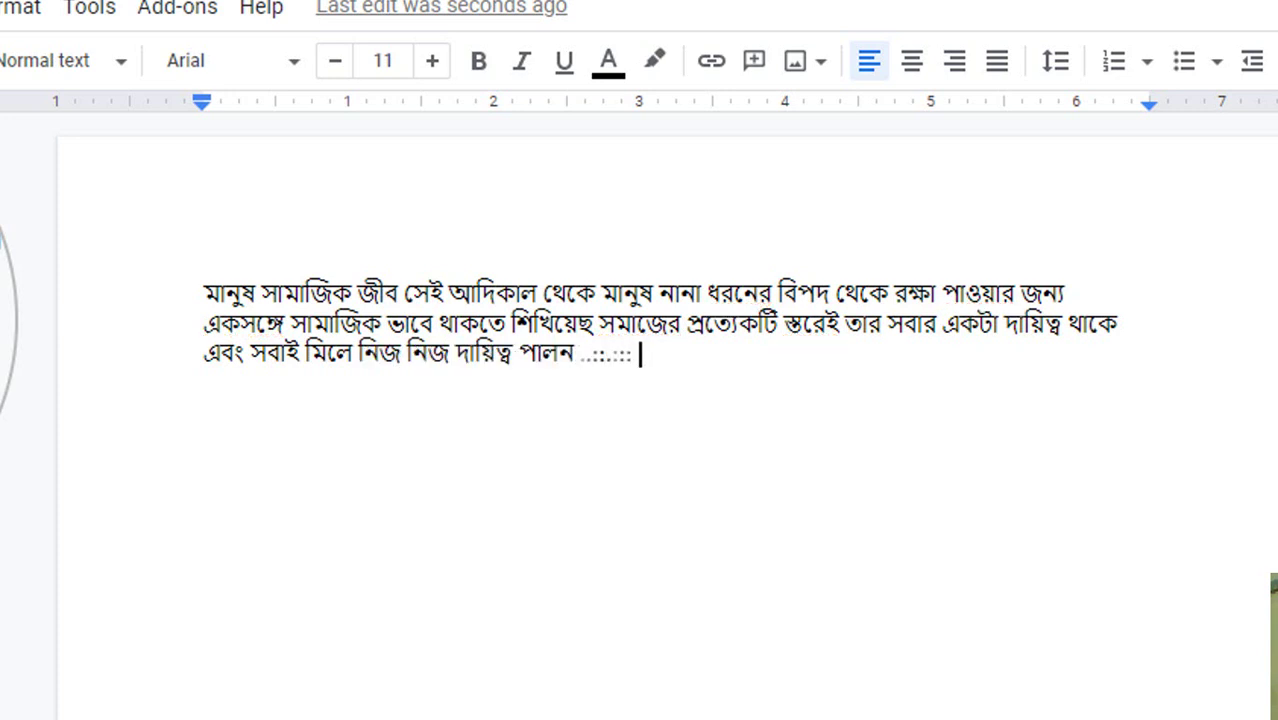
text(সভ্যতার )
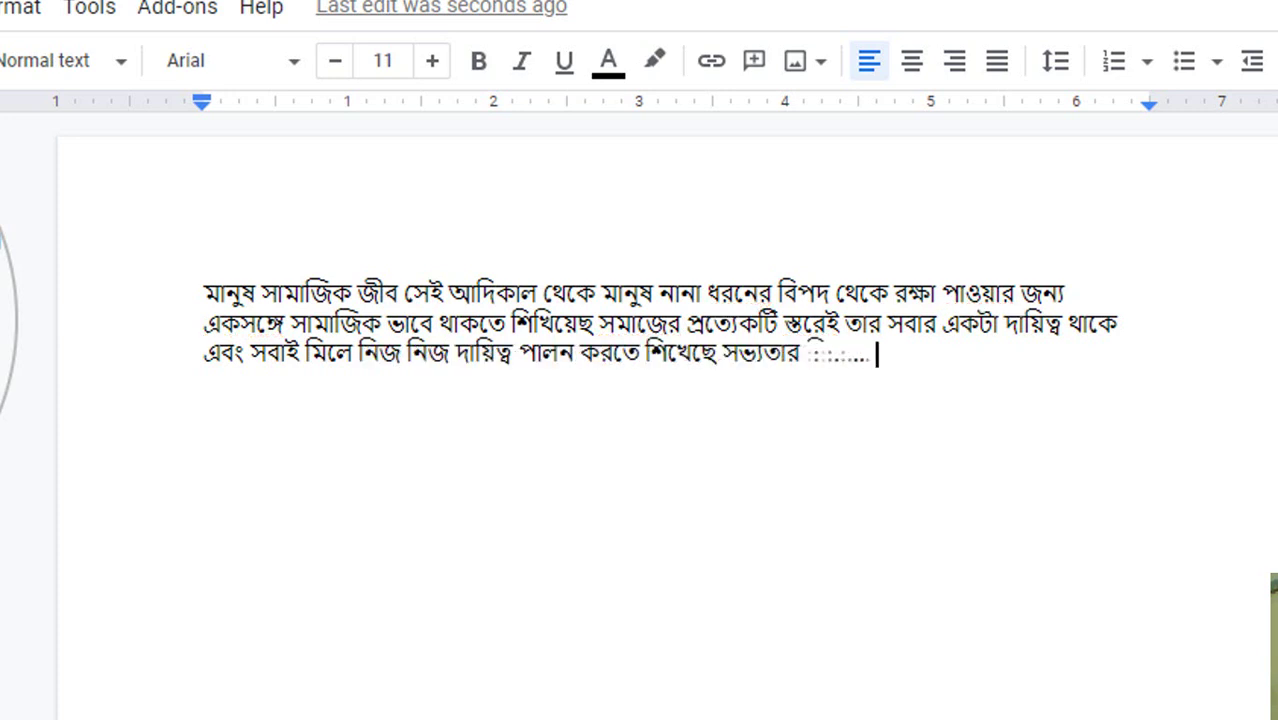
text(বিকাশের পর )
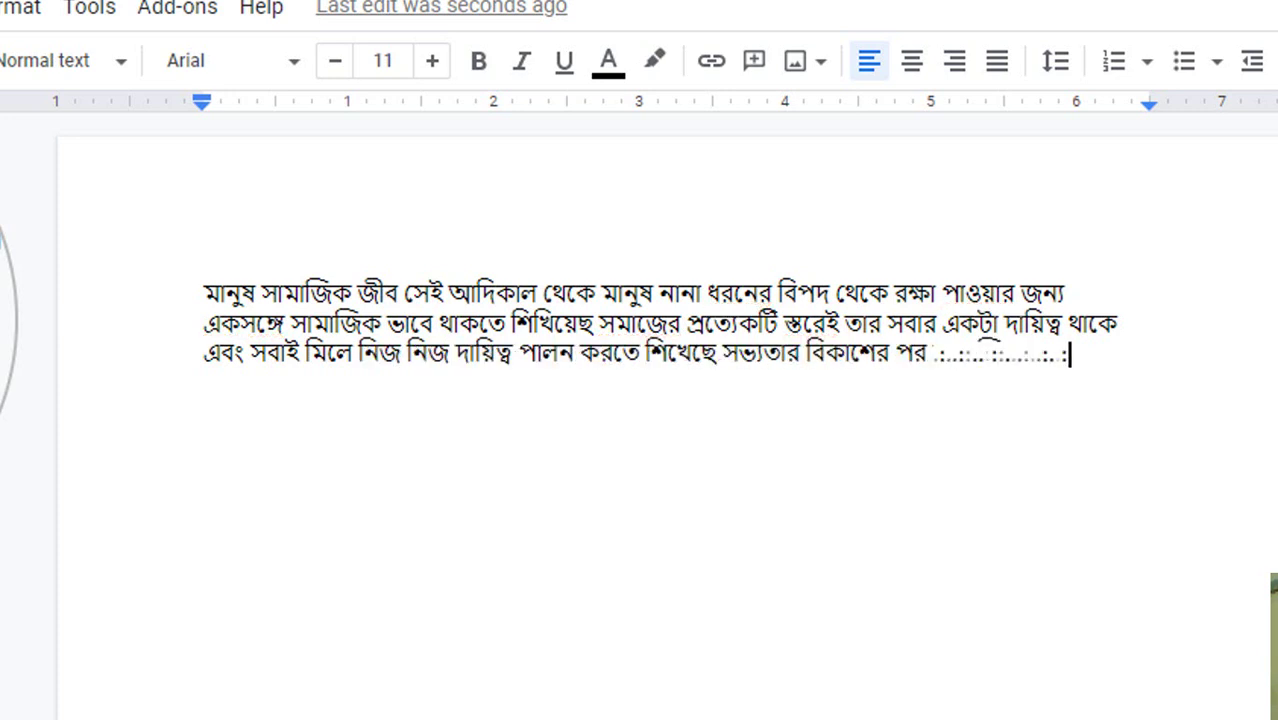
text(সামাজিকভাবে একসঙ্গে থাকার )
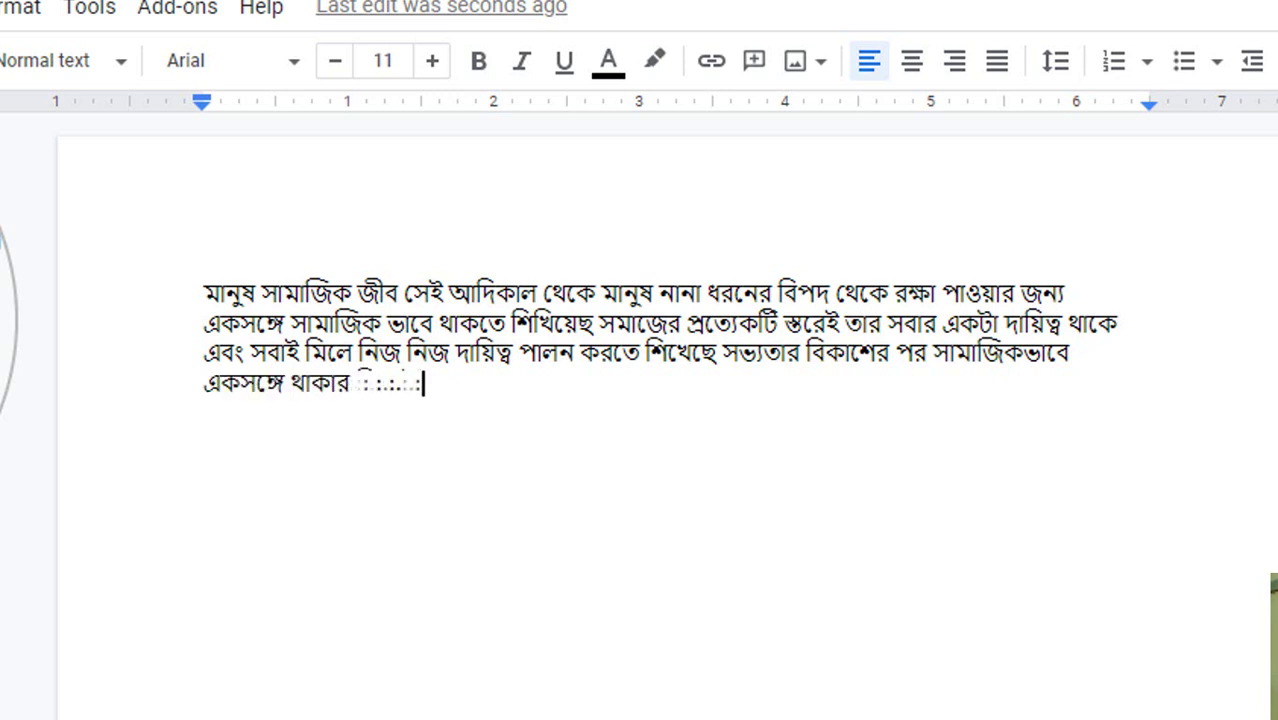
text(বিষয়টিও নতুন মাত্রা)
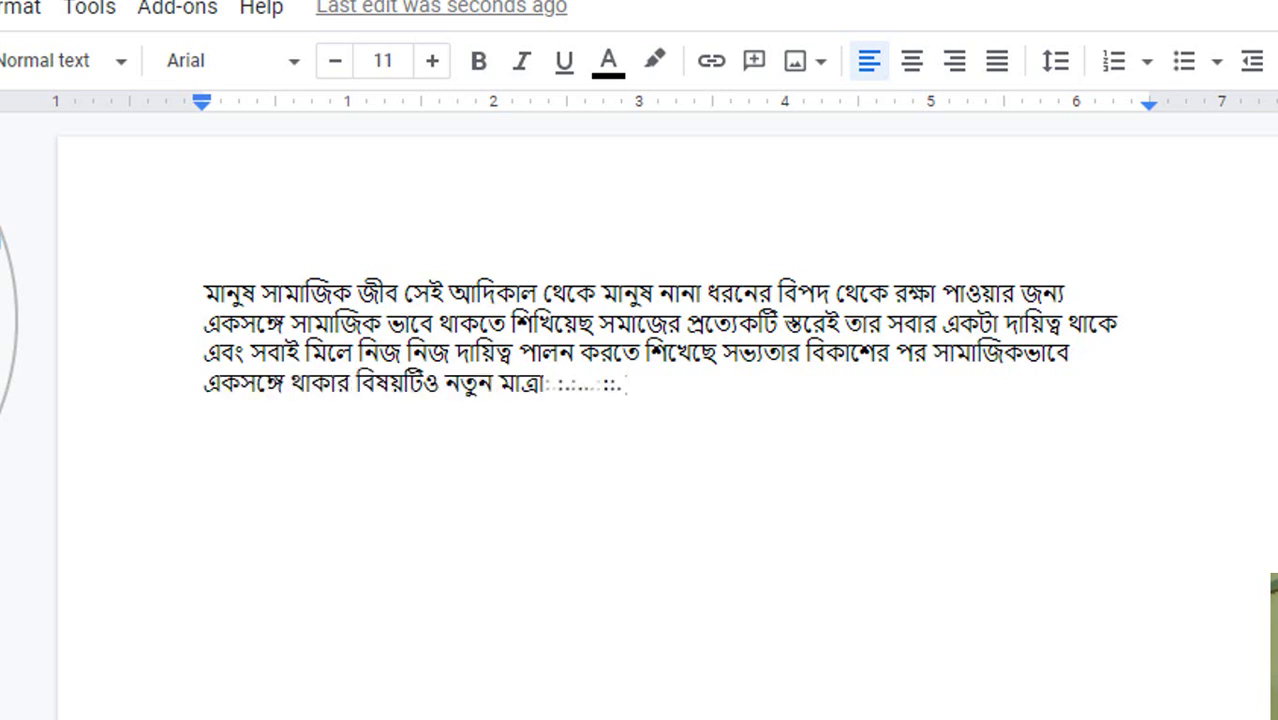
text( পেয়েছে বর্তমানে তথ্য )
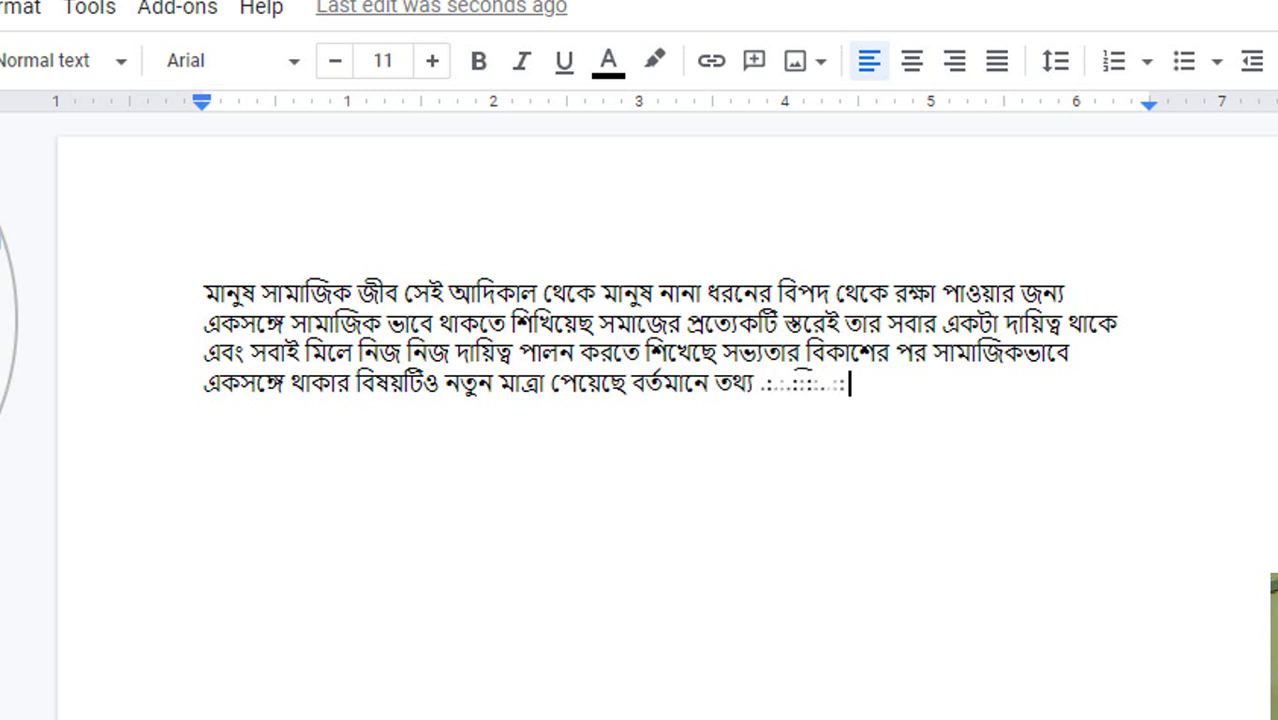
text(প্রযুক্তিকে যে )
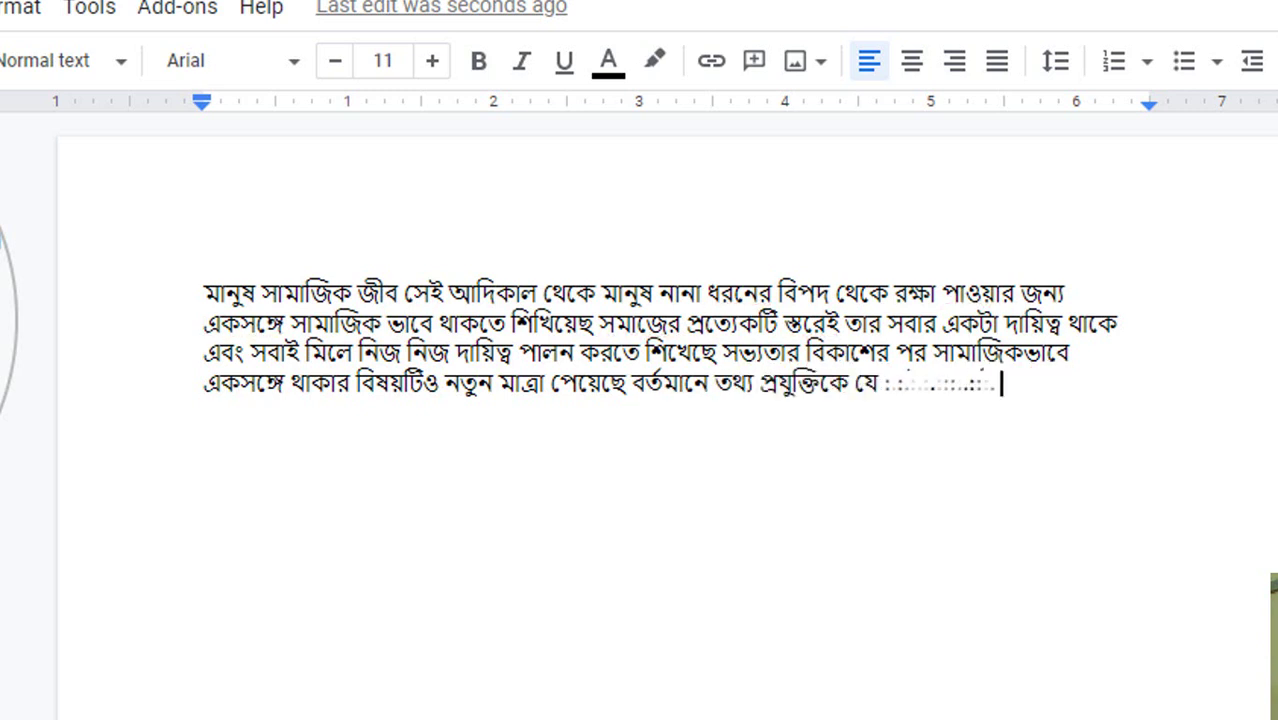
text(নেটওয়ার্কের জন্ম হয়েছে সেটাও আমাদের )
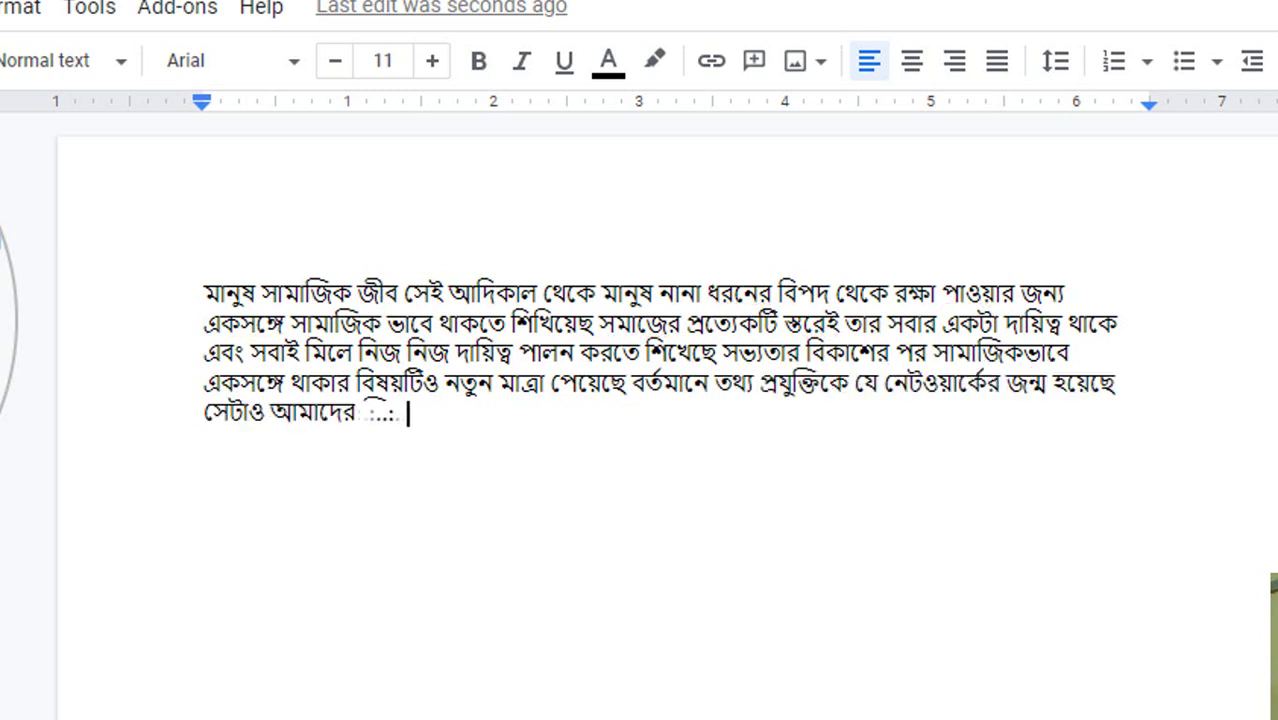
text(জীবনে একটা নতুন মাত্রা)
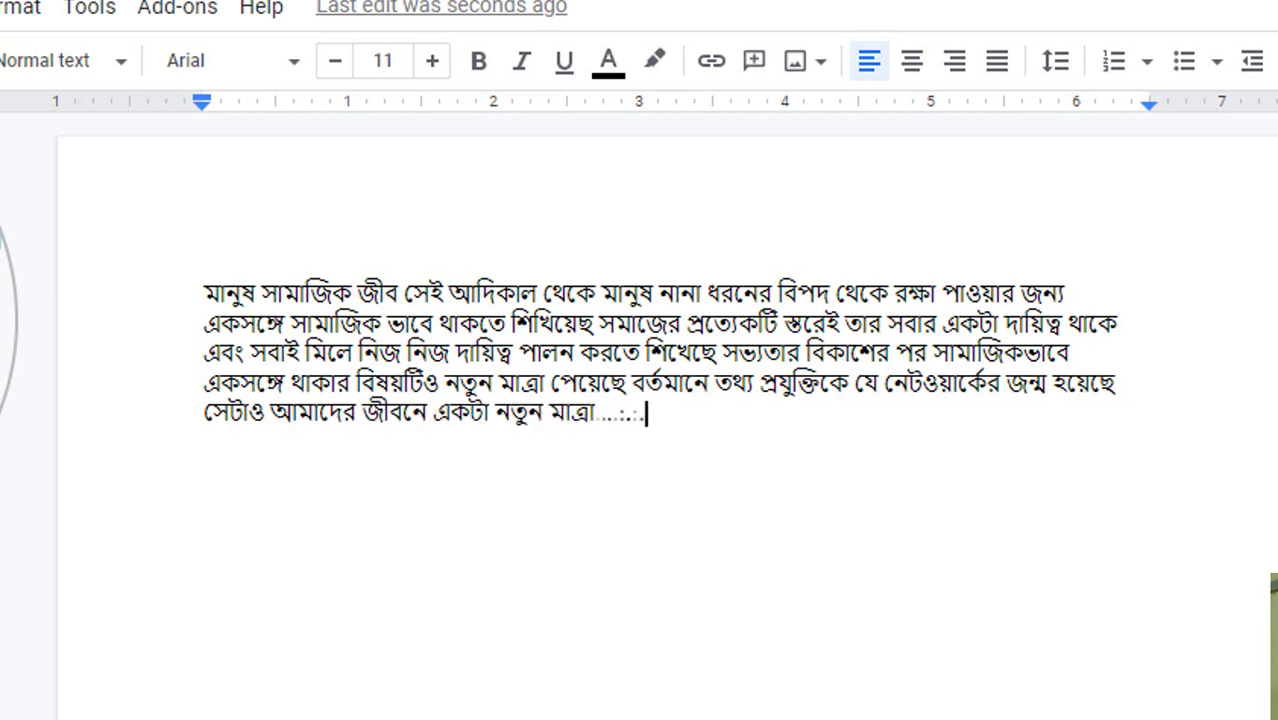
text( যোগ করেছে আমরা অতীতে)
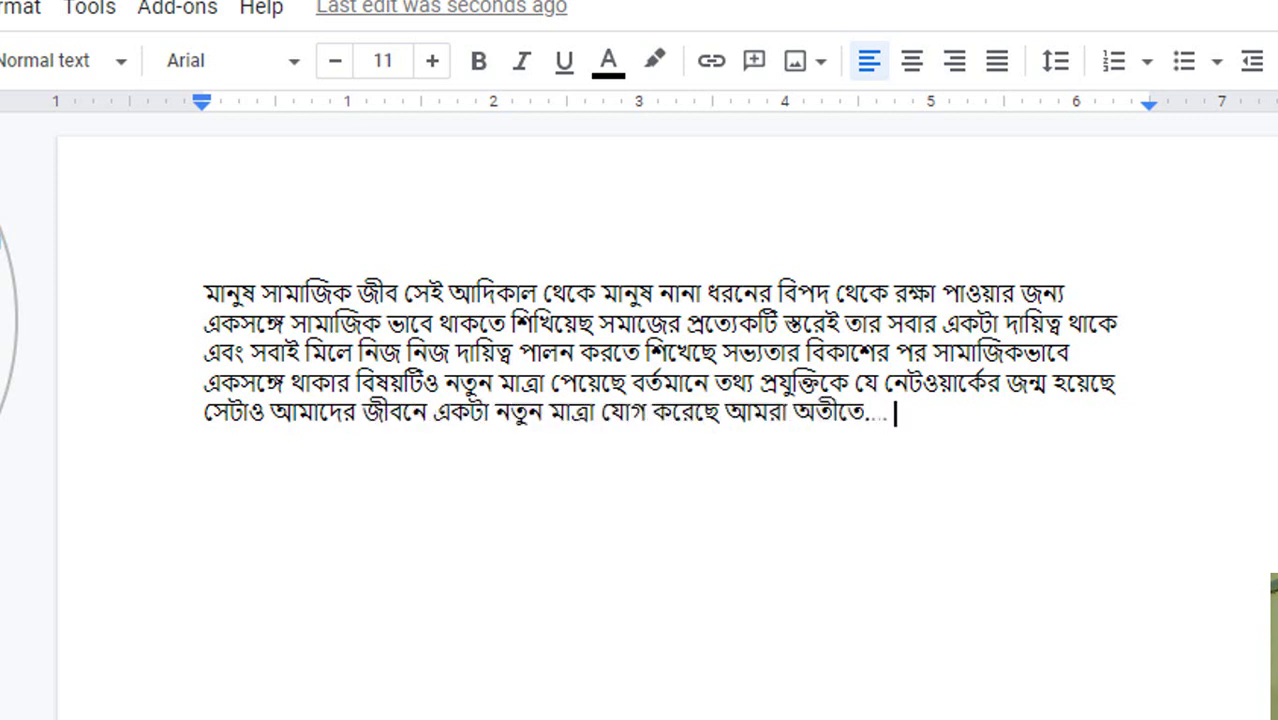
text( যে কাজগুলো করতাম)
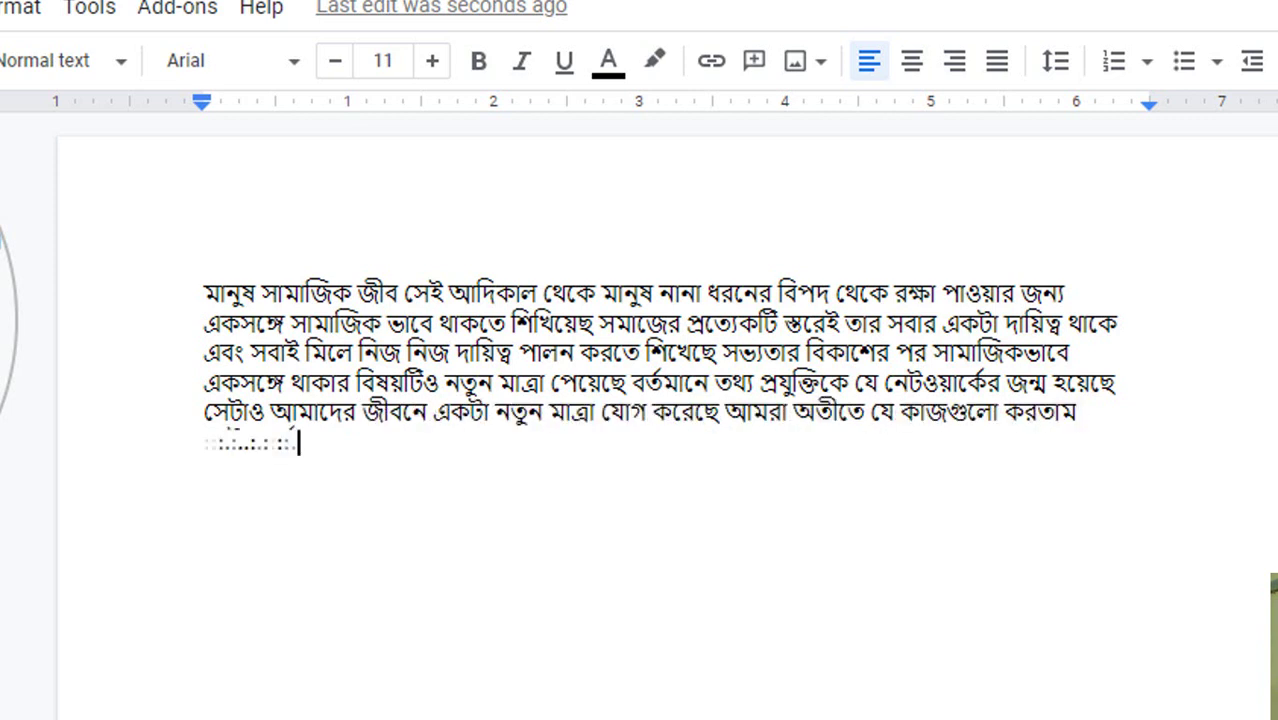
text( নেটওয়ার্ক ব্যবহার করে সেই একই)
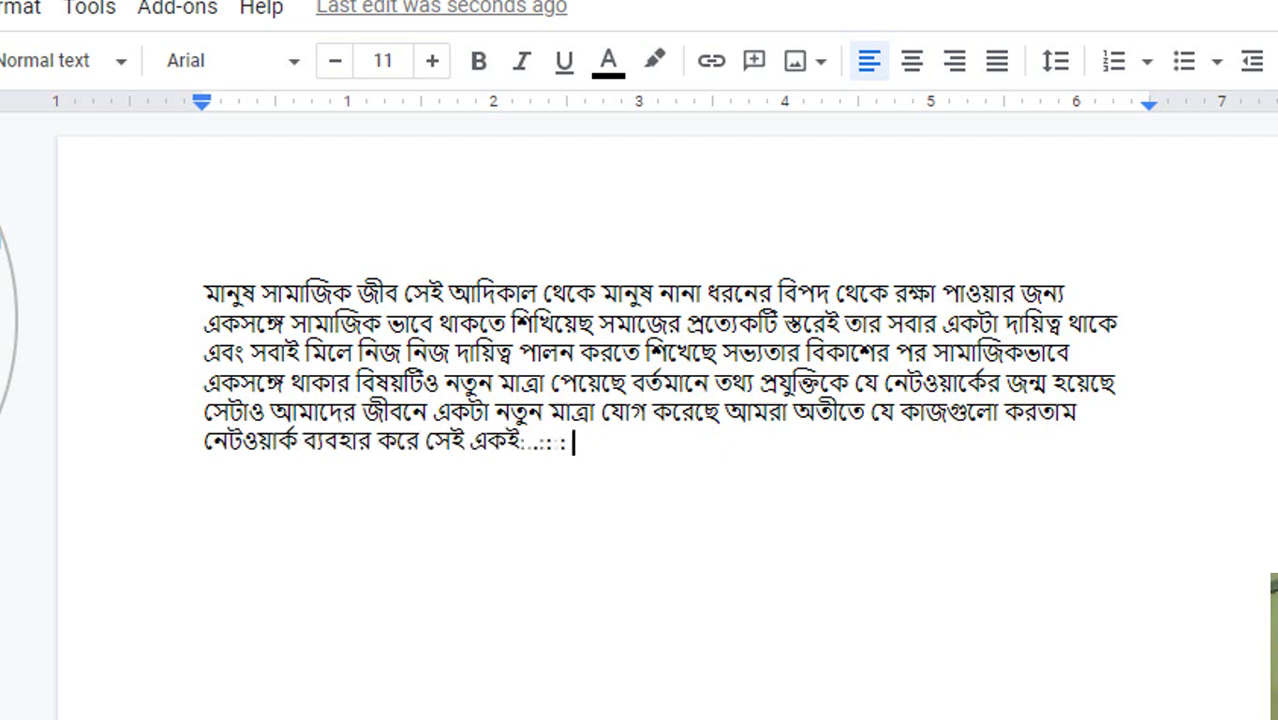
text( কাজ অন্যভাবে করতে)
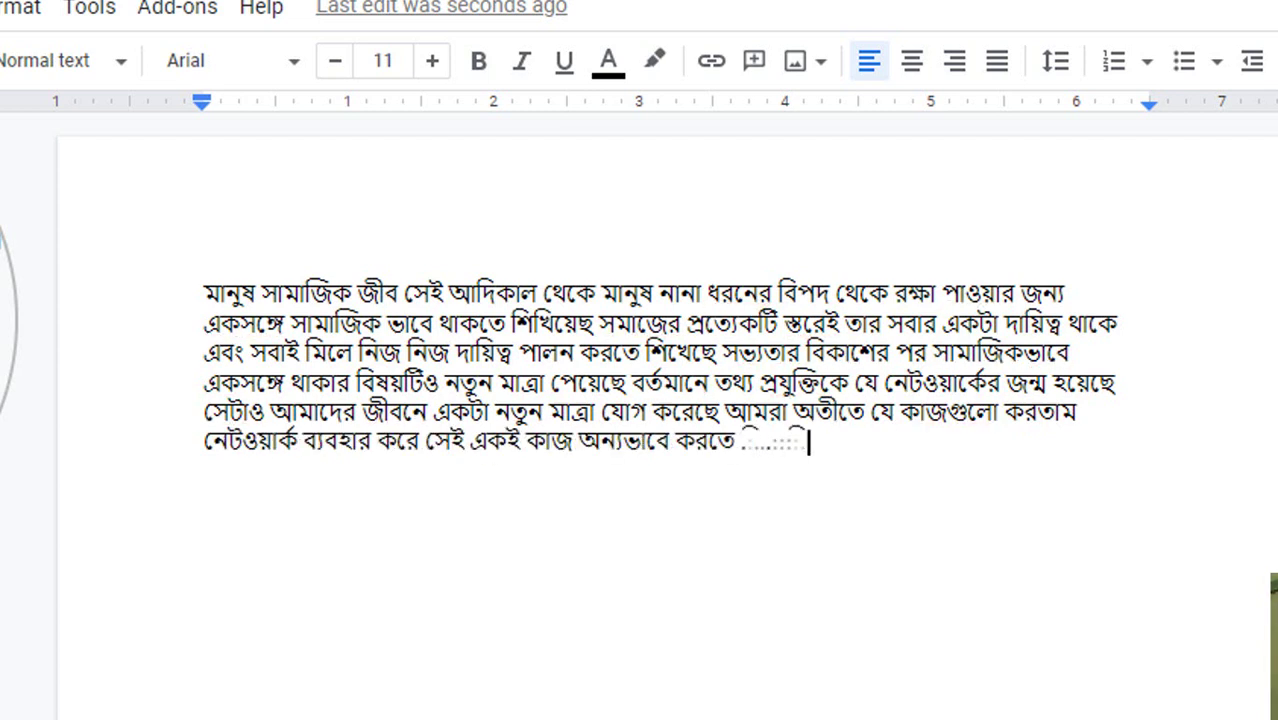
text( শিখেছি)
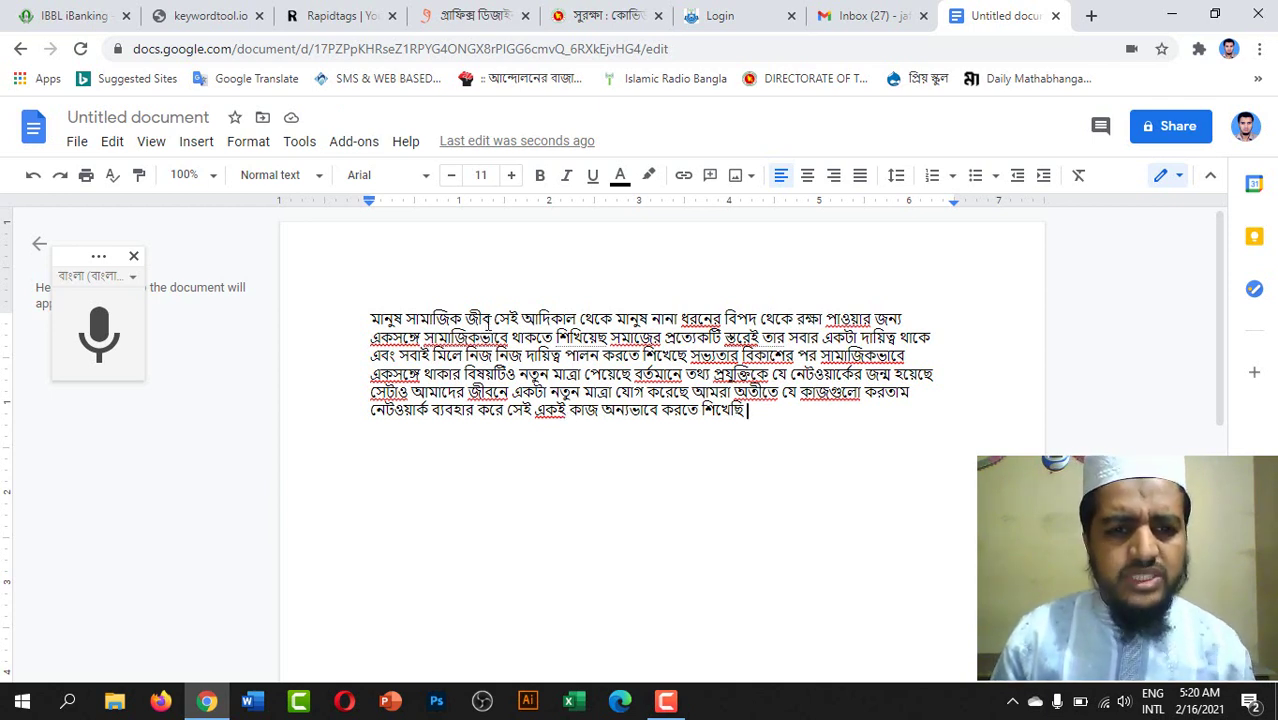
- Copy the whole dictated paragraph and paste it into a blank Microsoft Word document
click(490, 320)
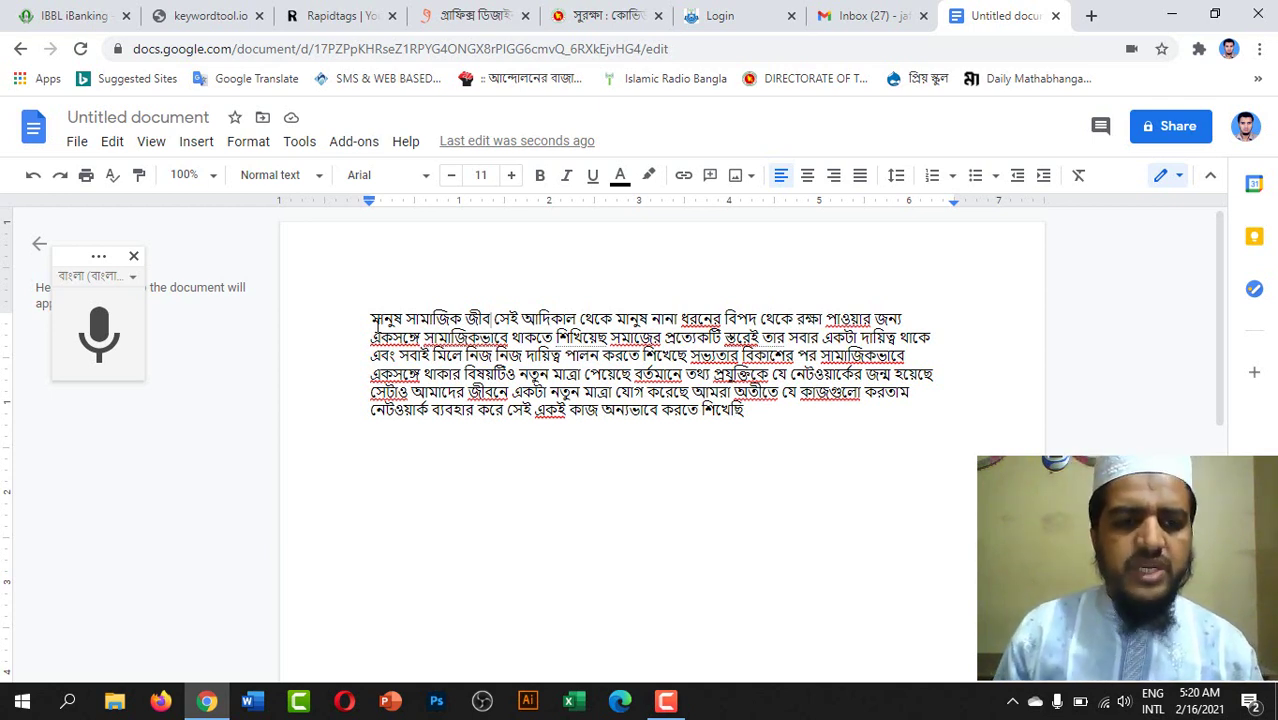
drag(370, 318, 796, 432)
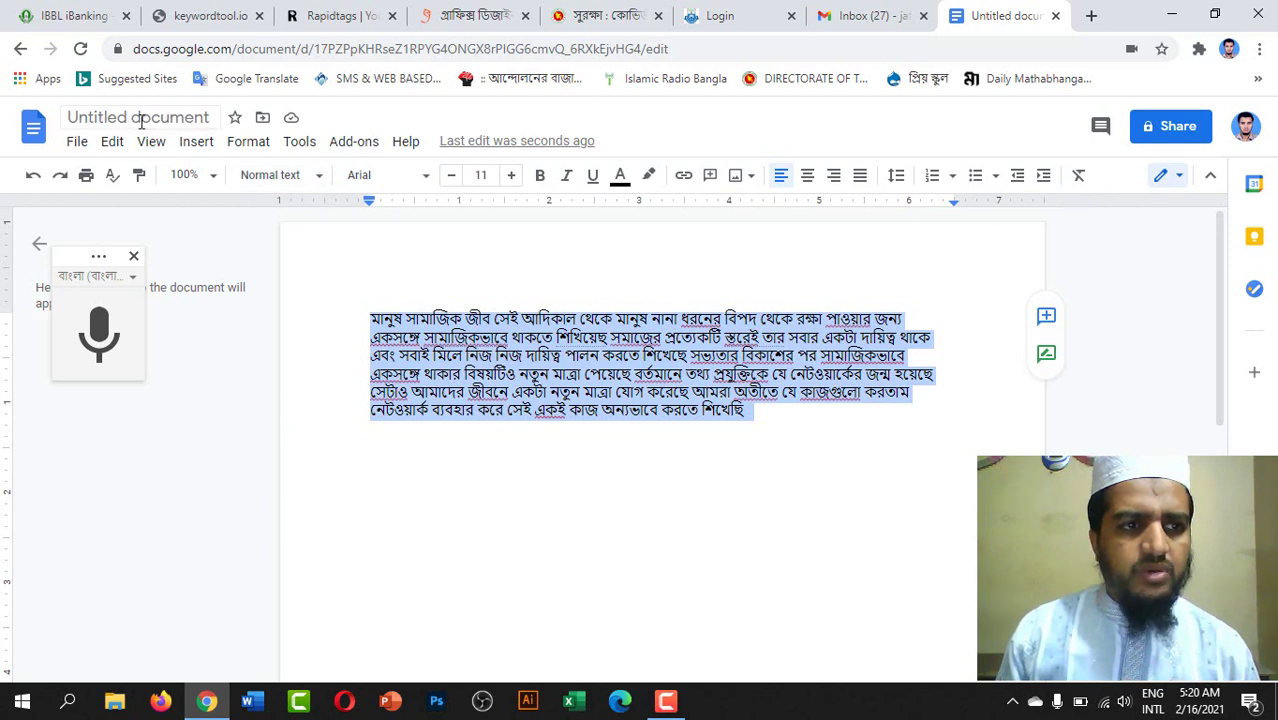
click(112, 146)
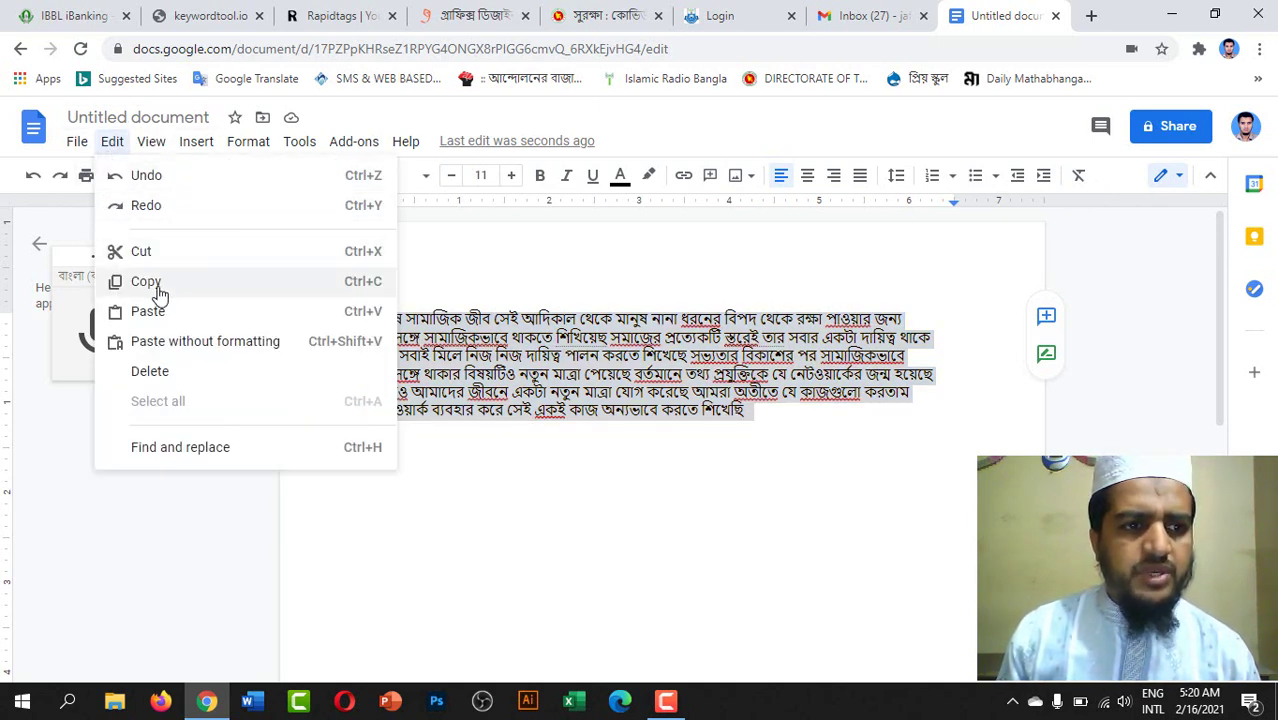
click(117, 147)
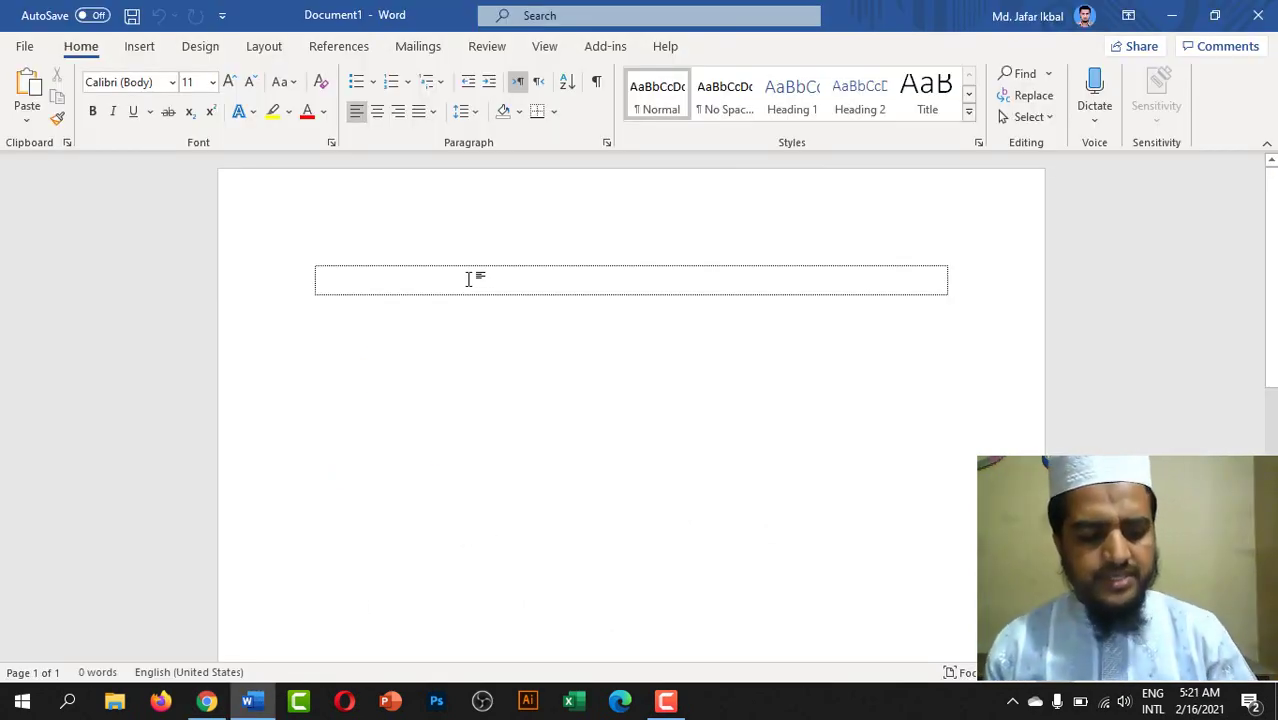
key(ctrl+v)
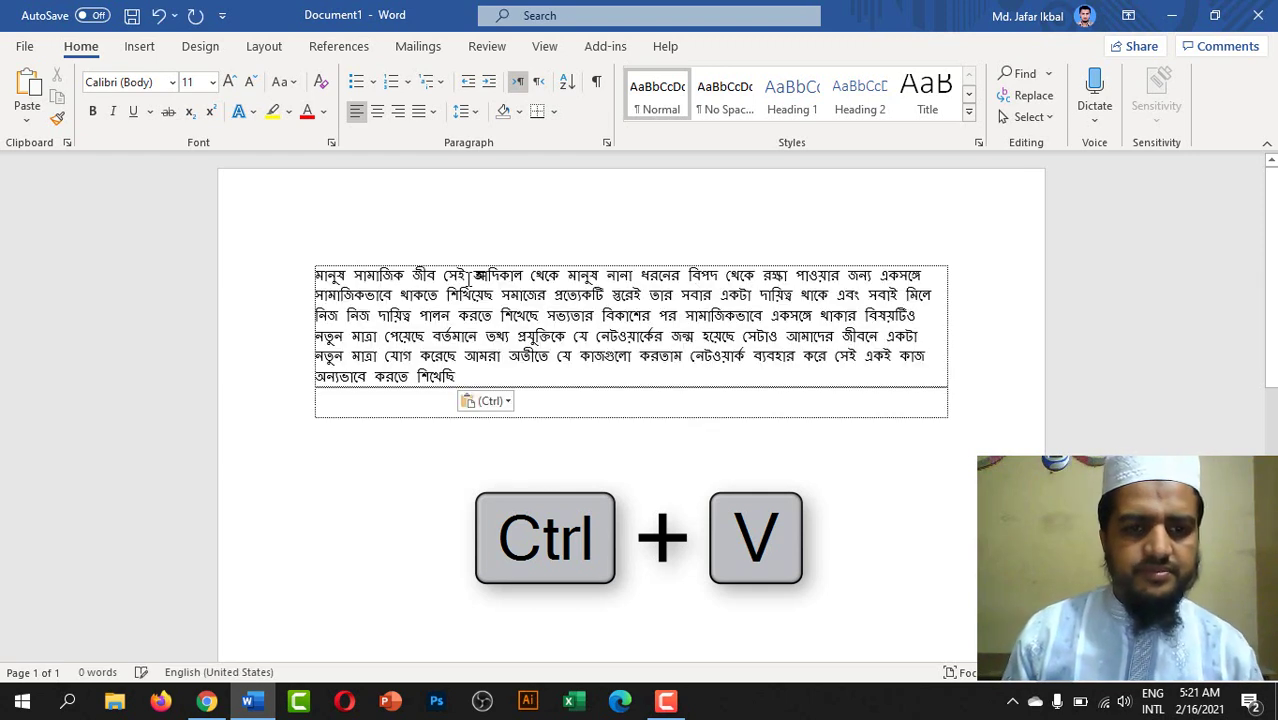
- Punctuate the pasted paragraph with "।" after "জীব", "শিখিয়েছে" and the first "শিখেছে", correcting "শিখিয়েছ" to "শিখিয়েছে"
click(437, 273)
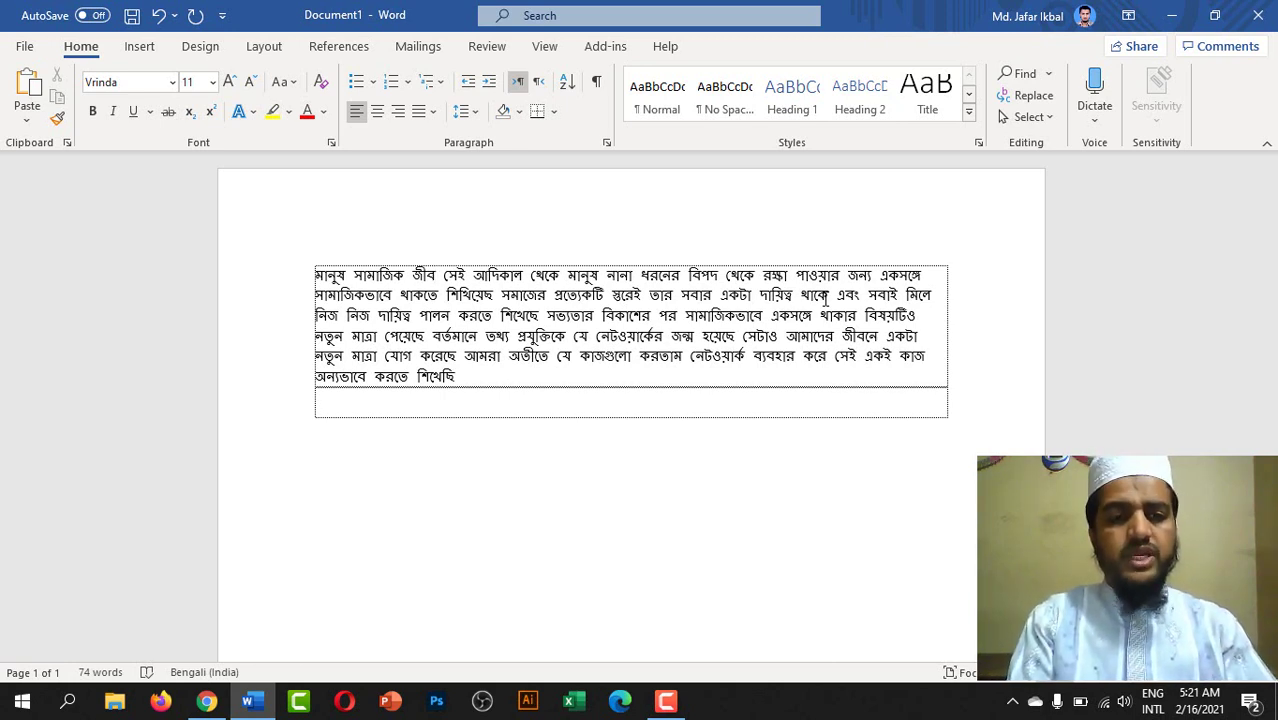
text(।)
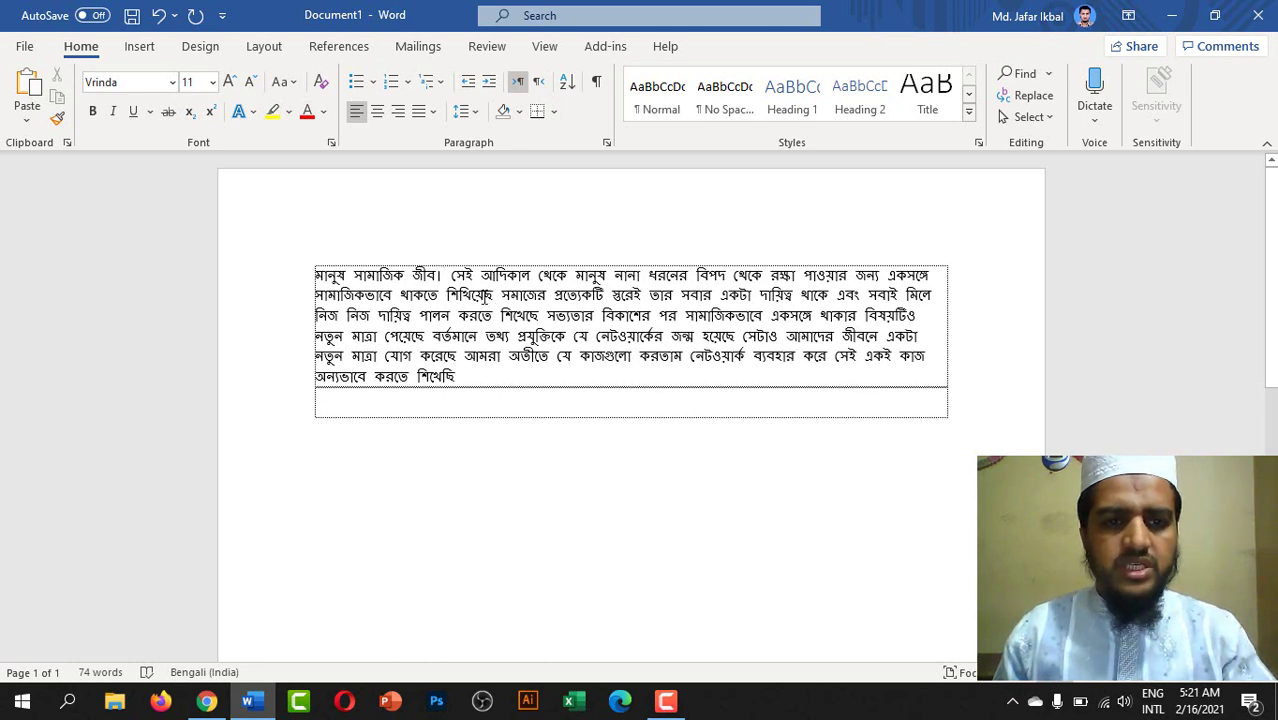
click(488, 296)
text(।)
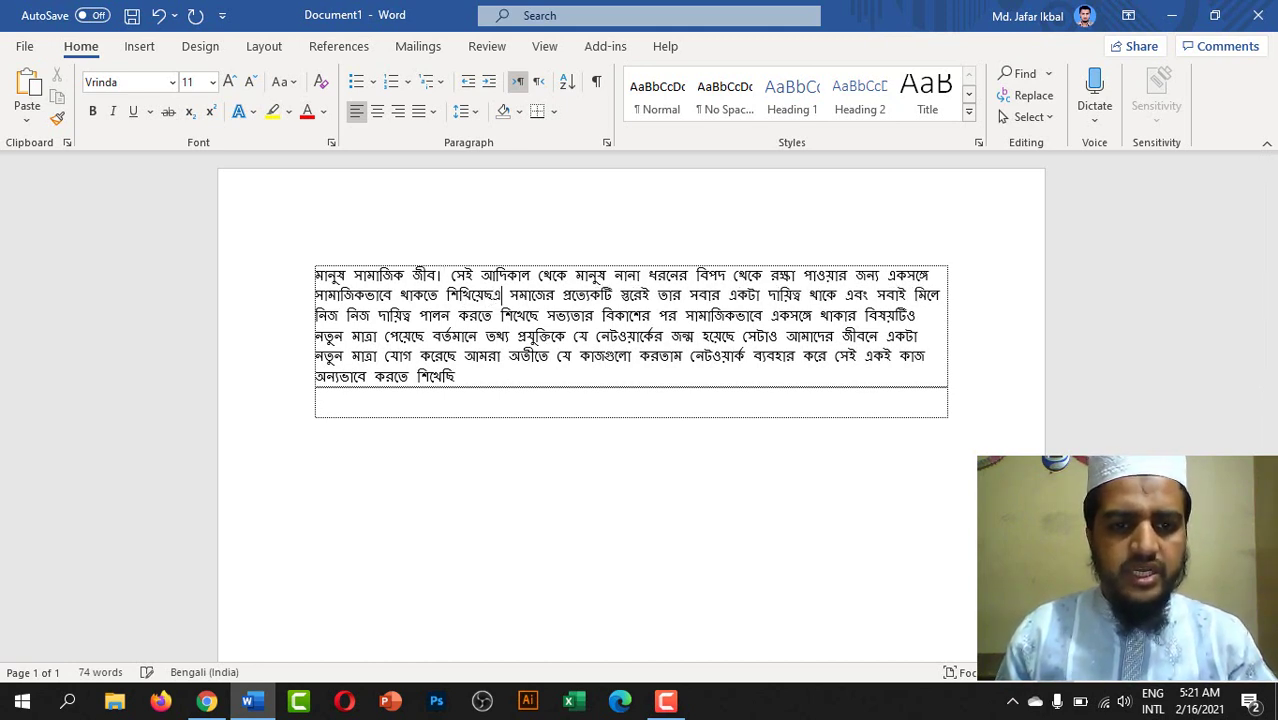
key(BackSpace)
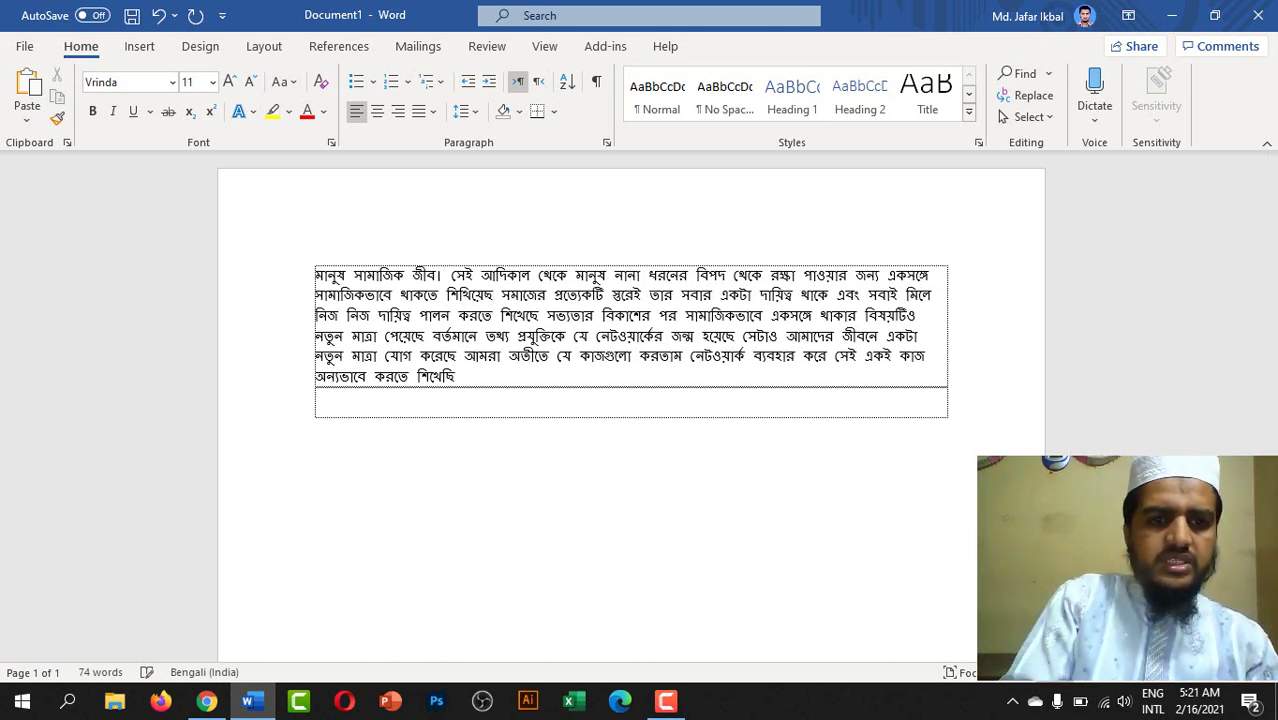
text(।)
key(BackSpace)
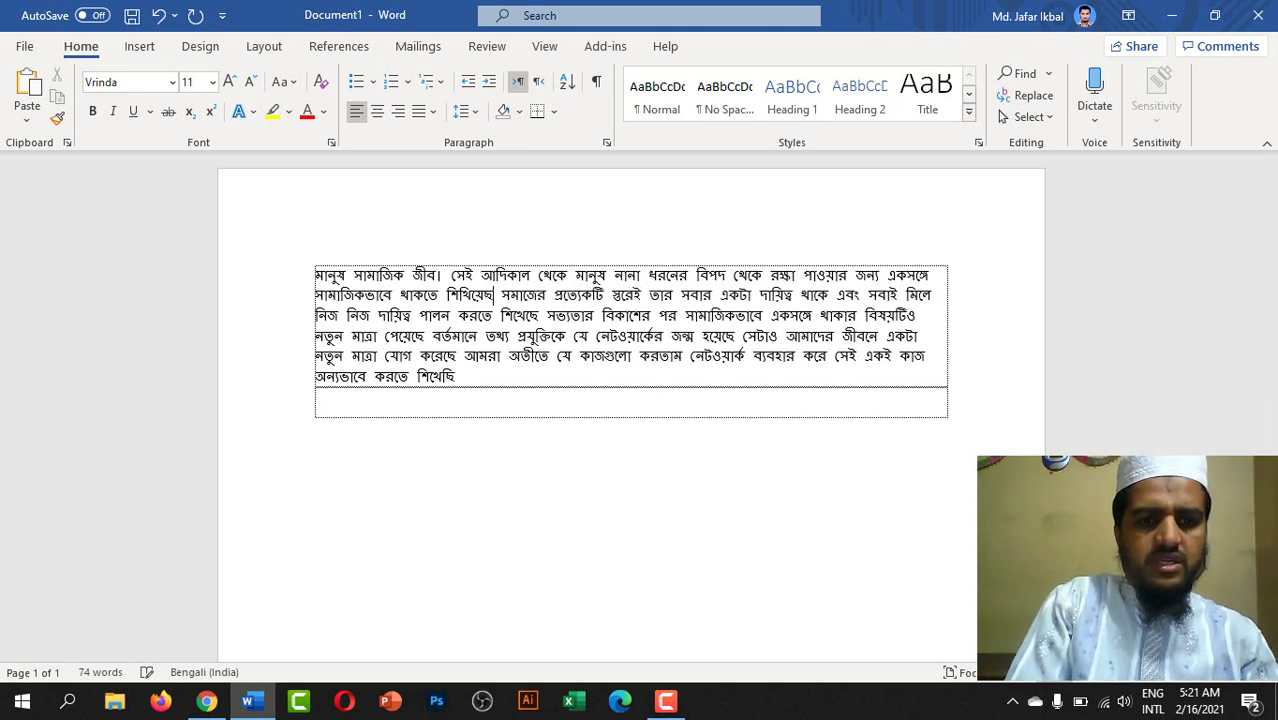
text(ড)
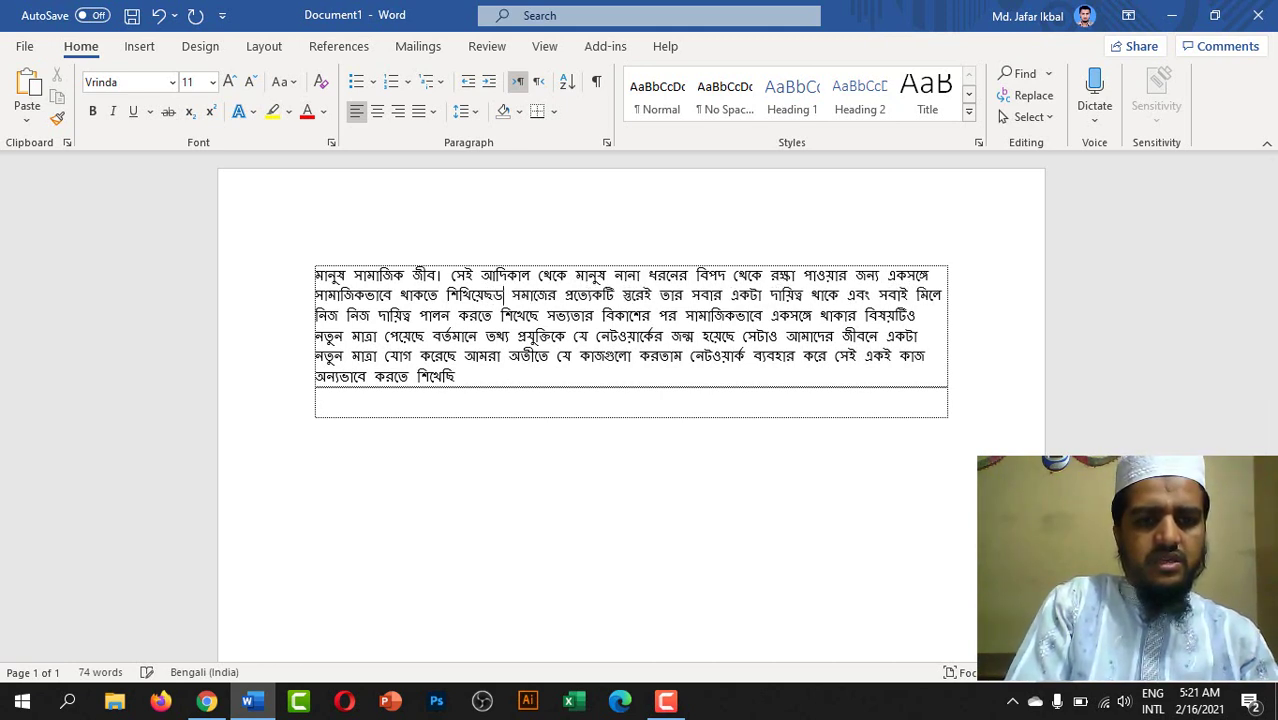
key(BackSpace)
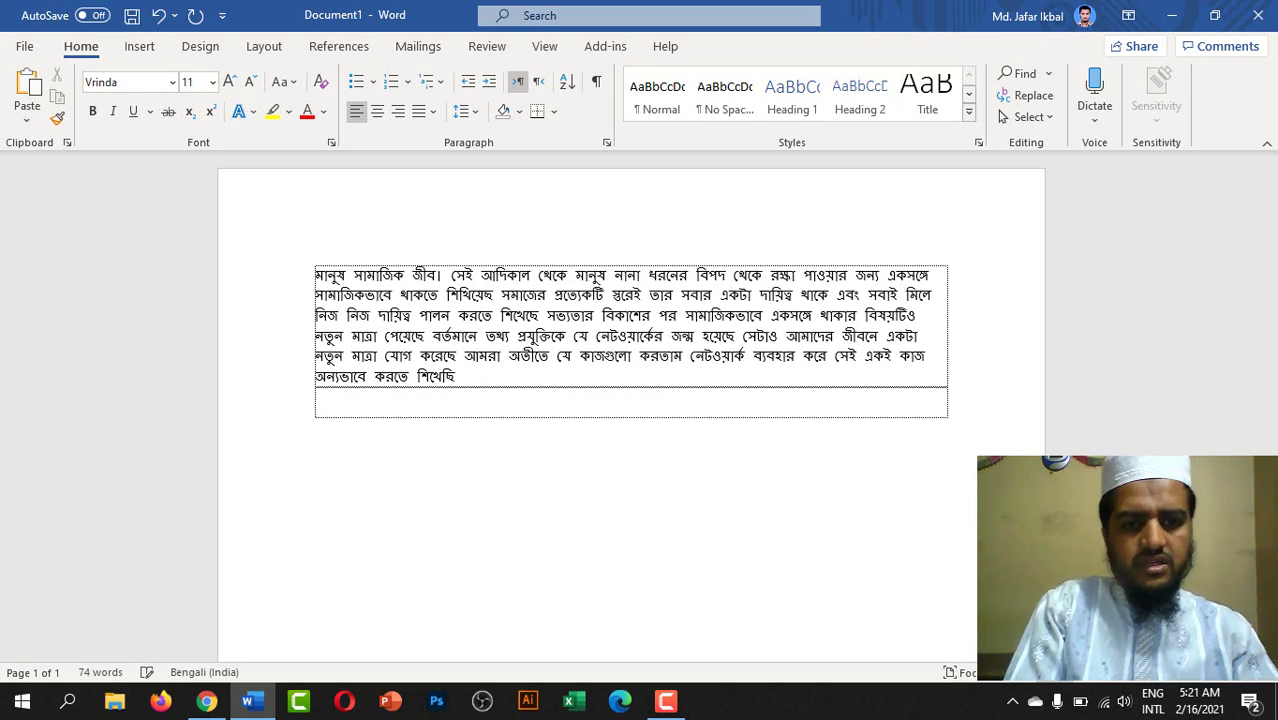
text(।)
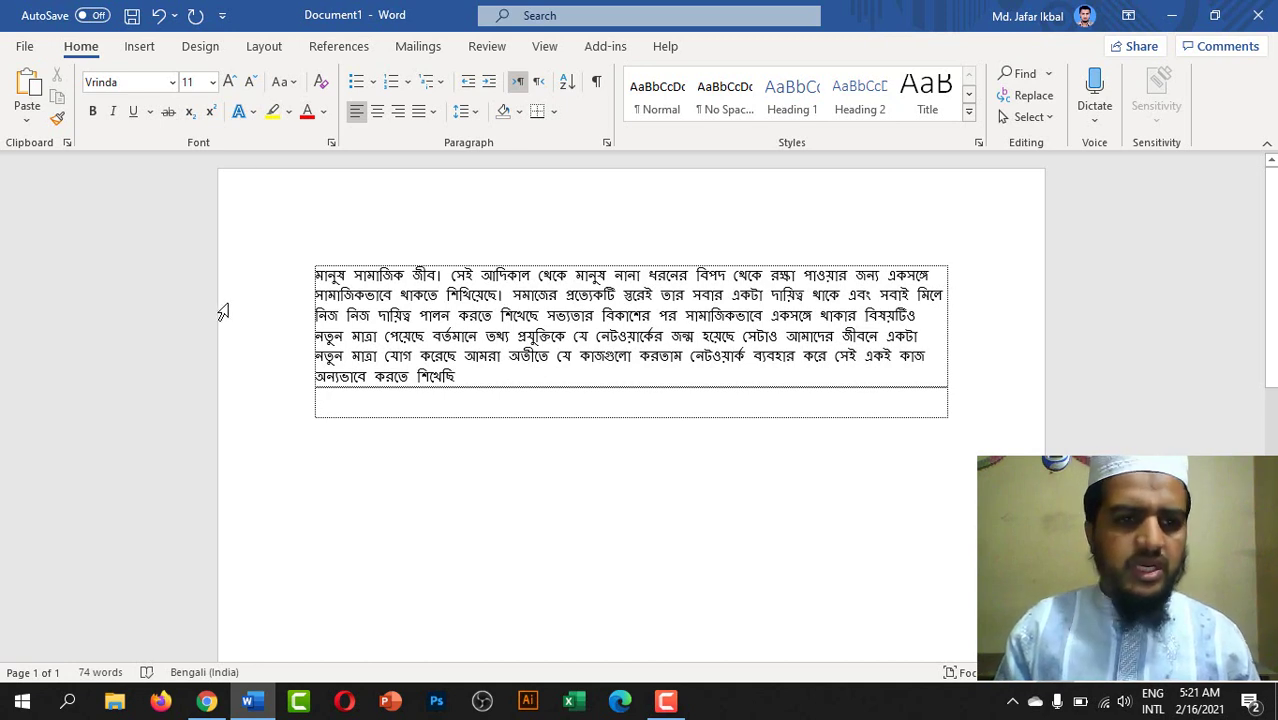
click(540, 316)
text(।)
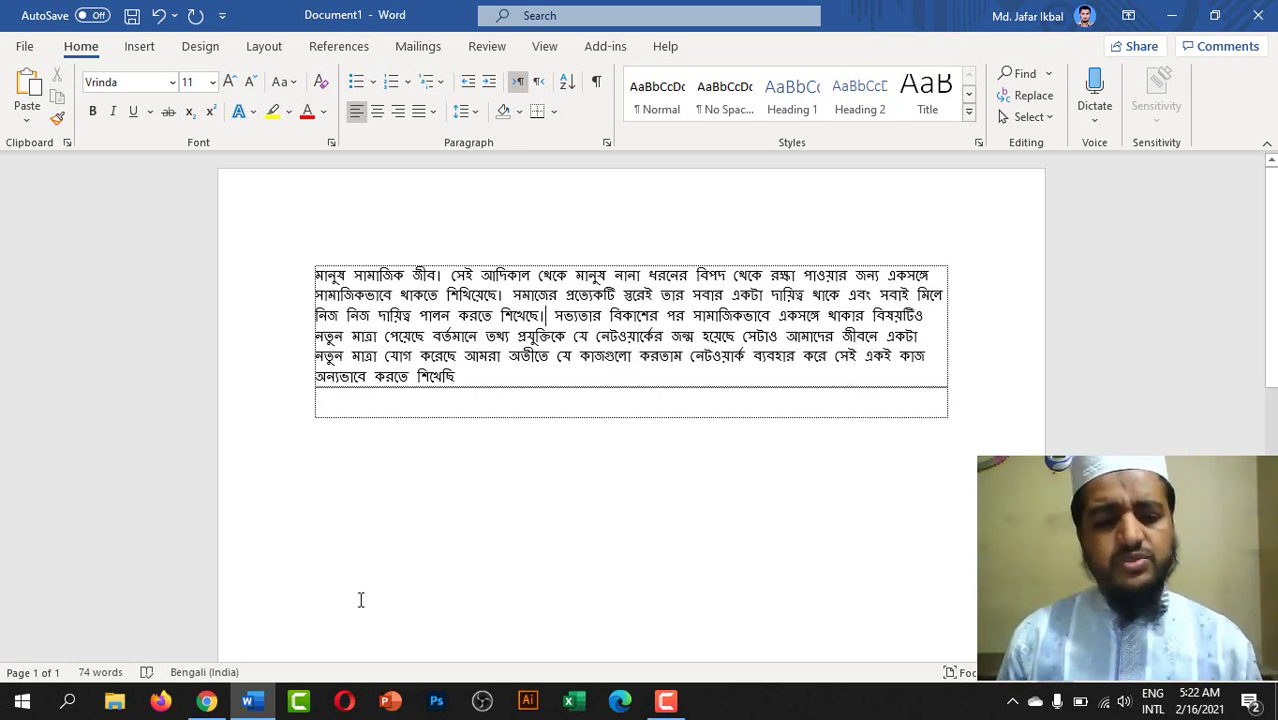
- Switch back to the Google Docs document in Chrome, close the voice typing tool and open it again
mouse_move(256, 705)
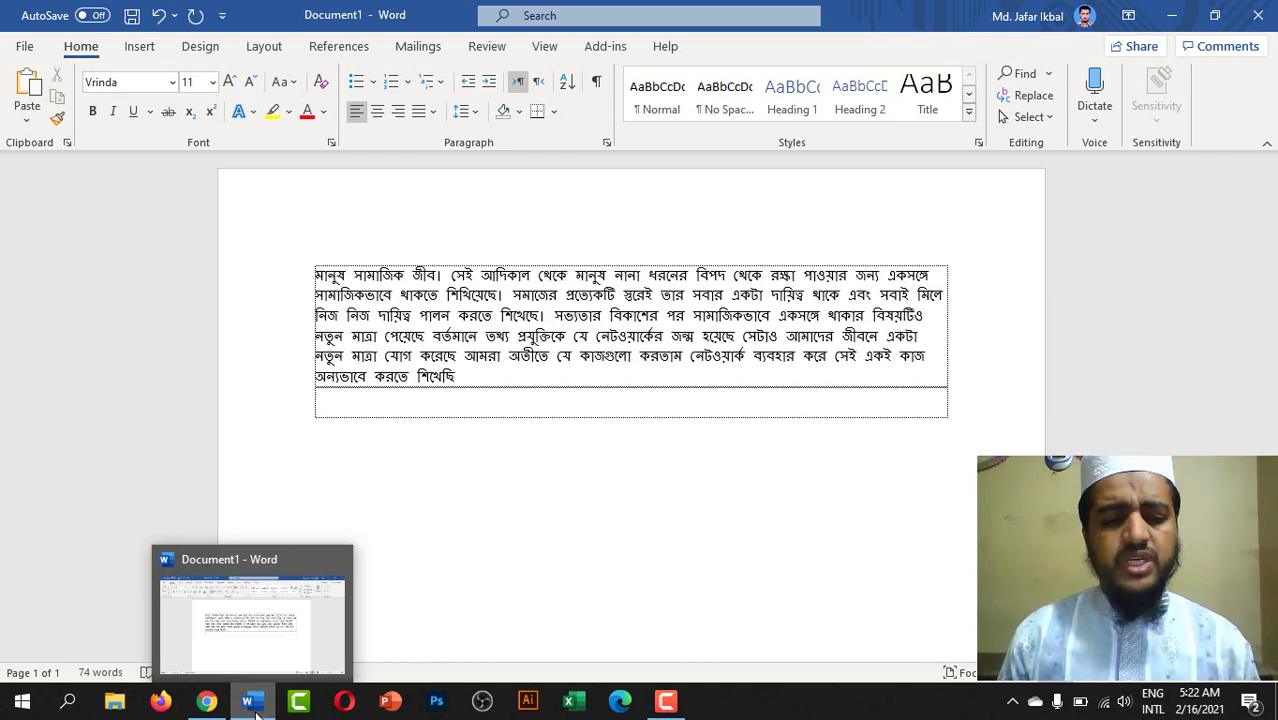
click(206, 702)
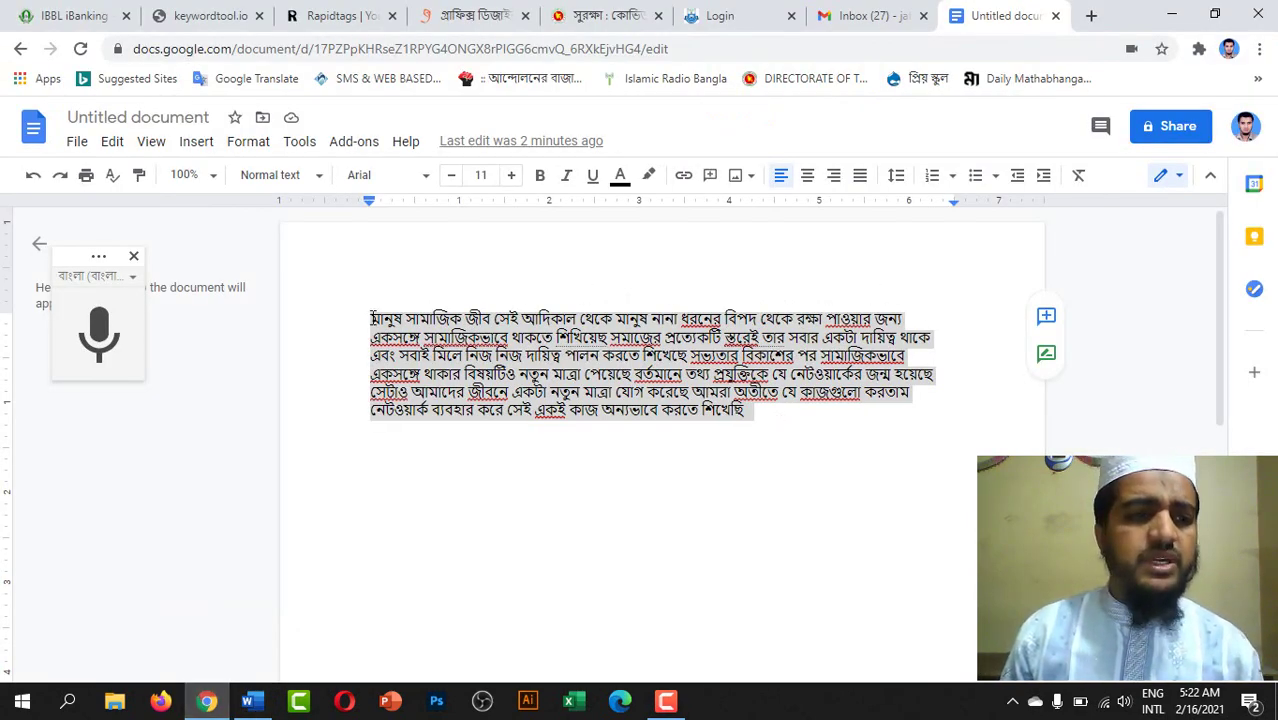
click(134, 258)
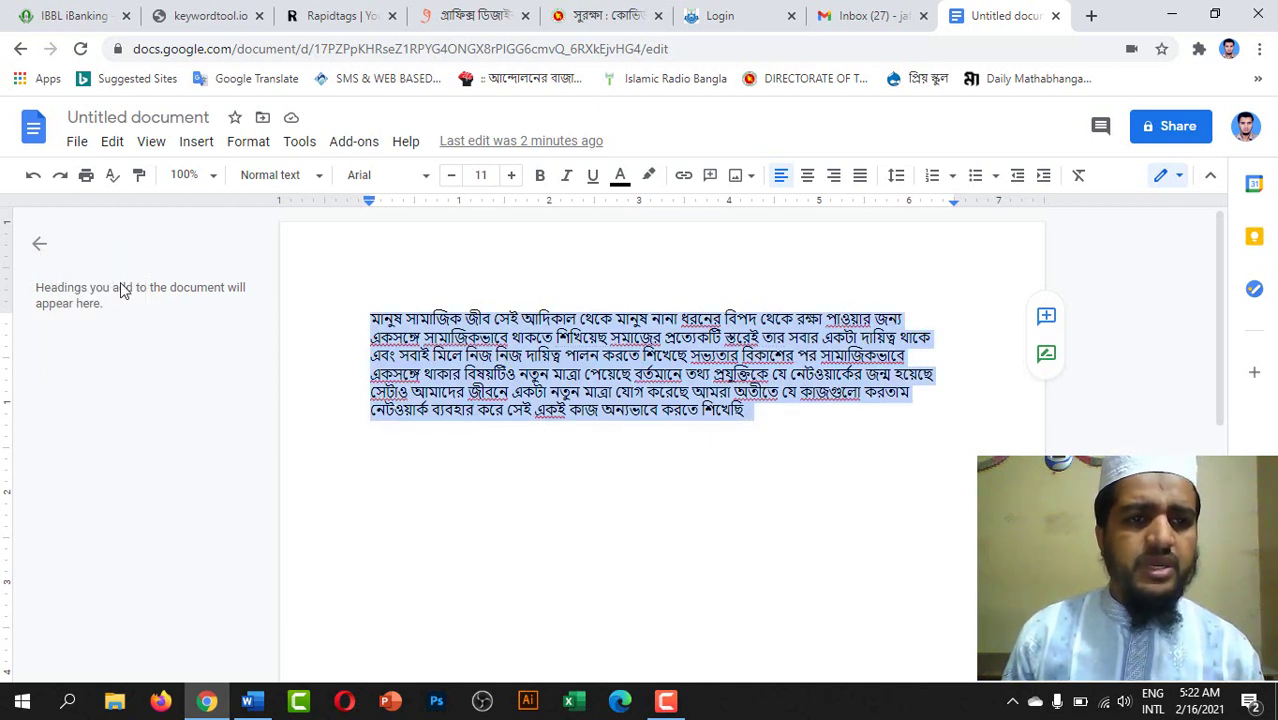
click(301, 146)
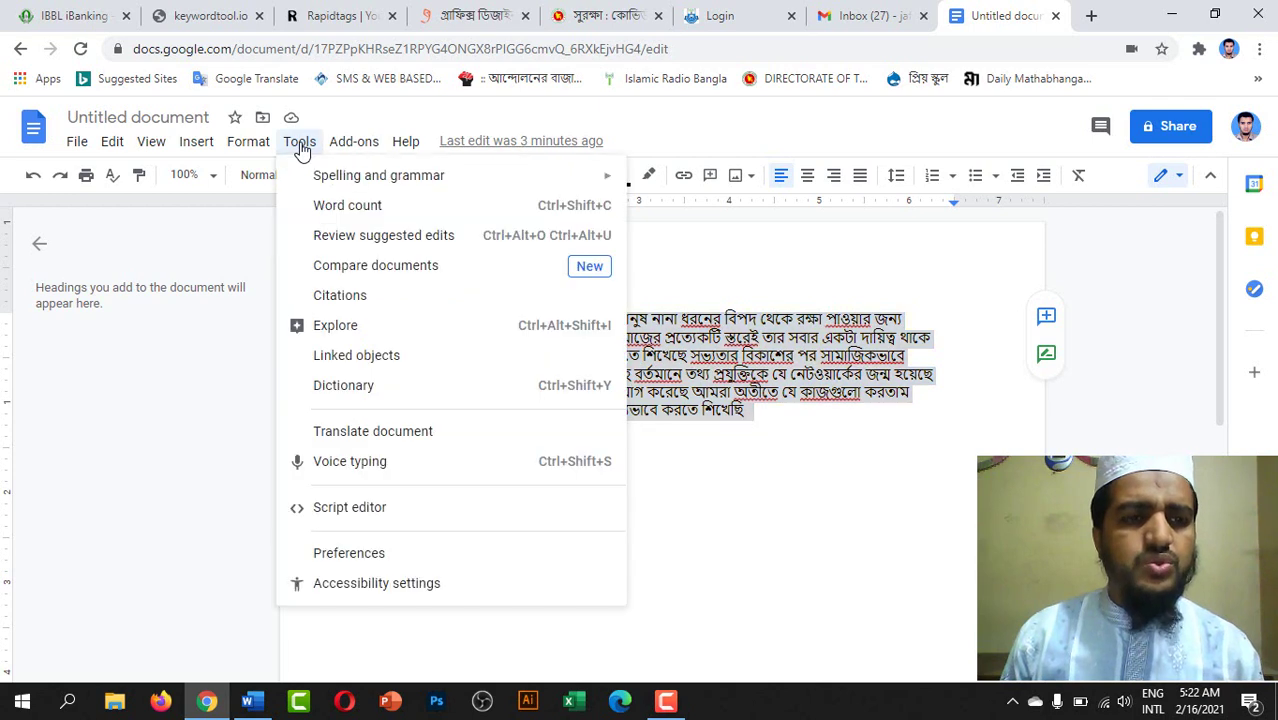
click(381, 470)
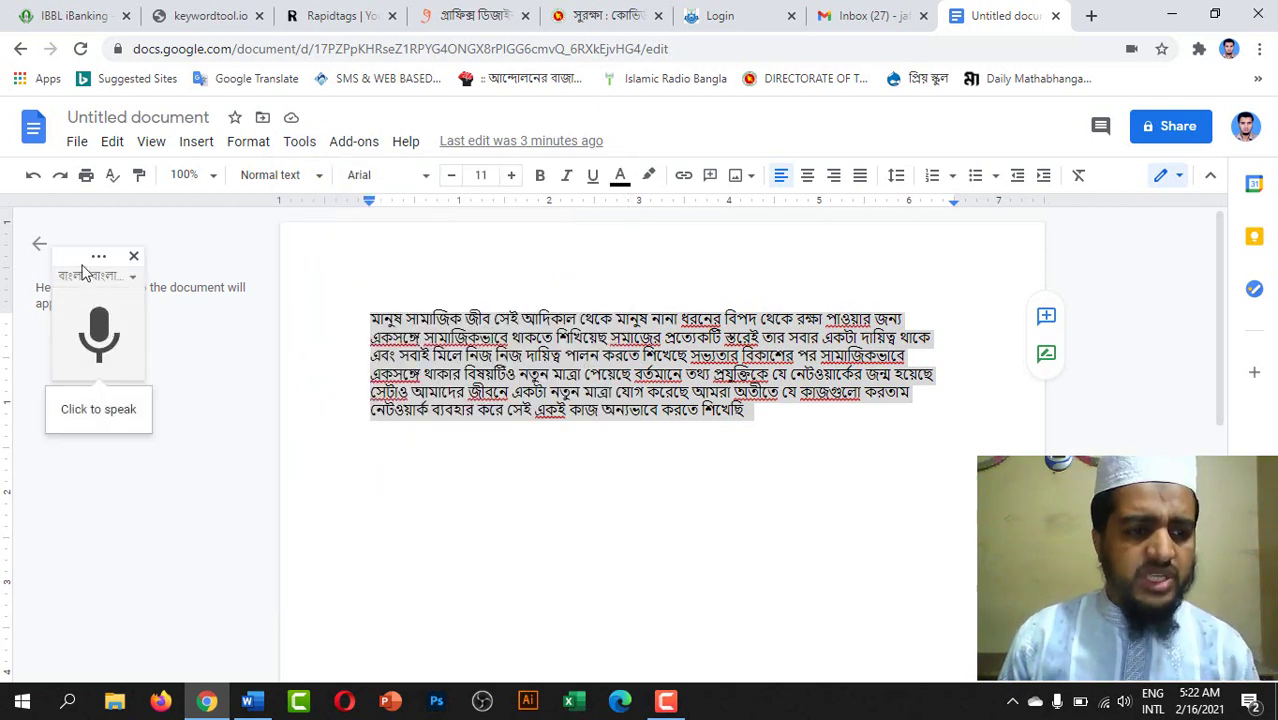
- Examine the languages offered for voice typing, from the Bengali and Arabic variants back to the start of the list, without changing the selection
click(133, 278)
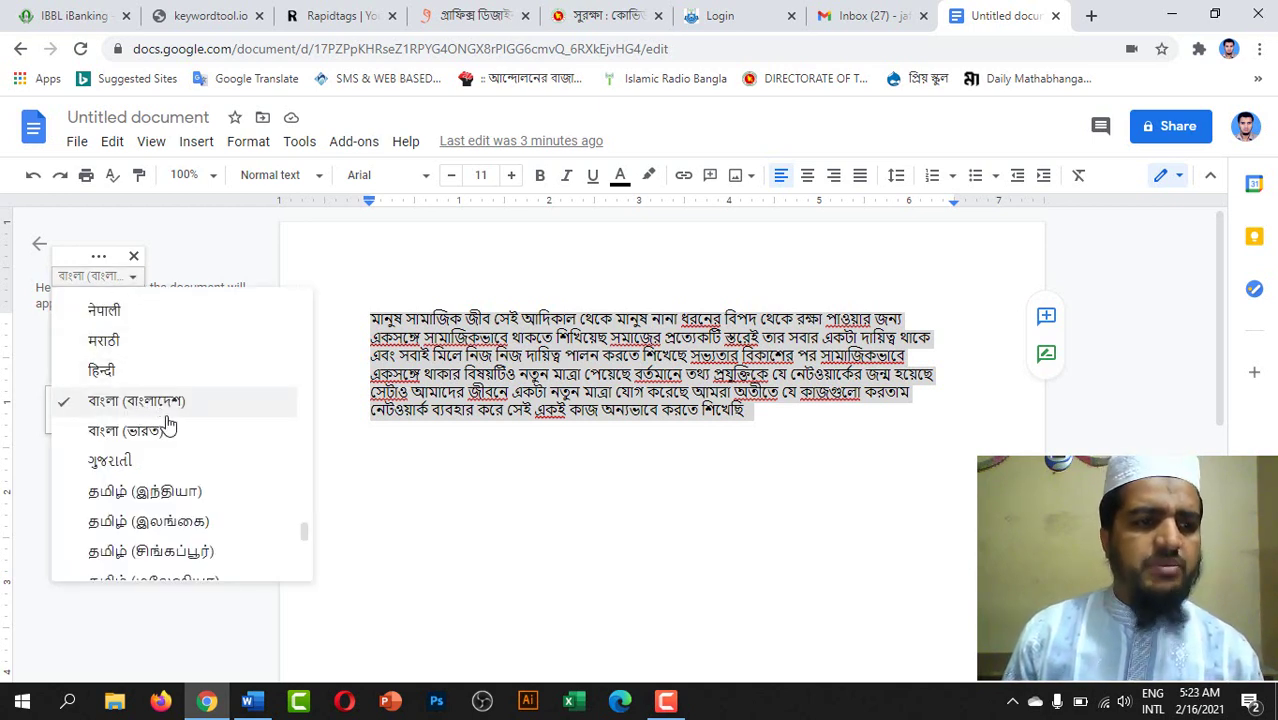
scroll(165, 425, up, 2)
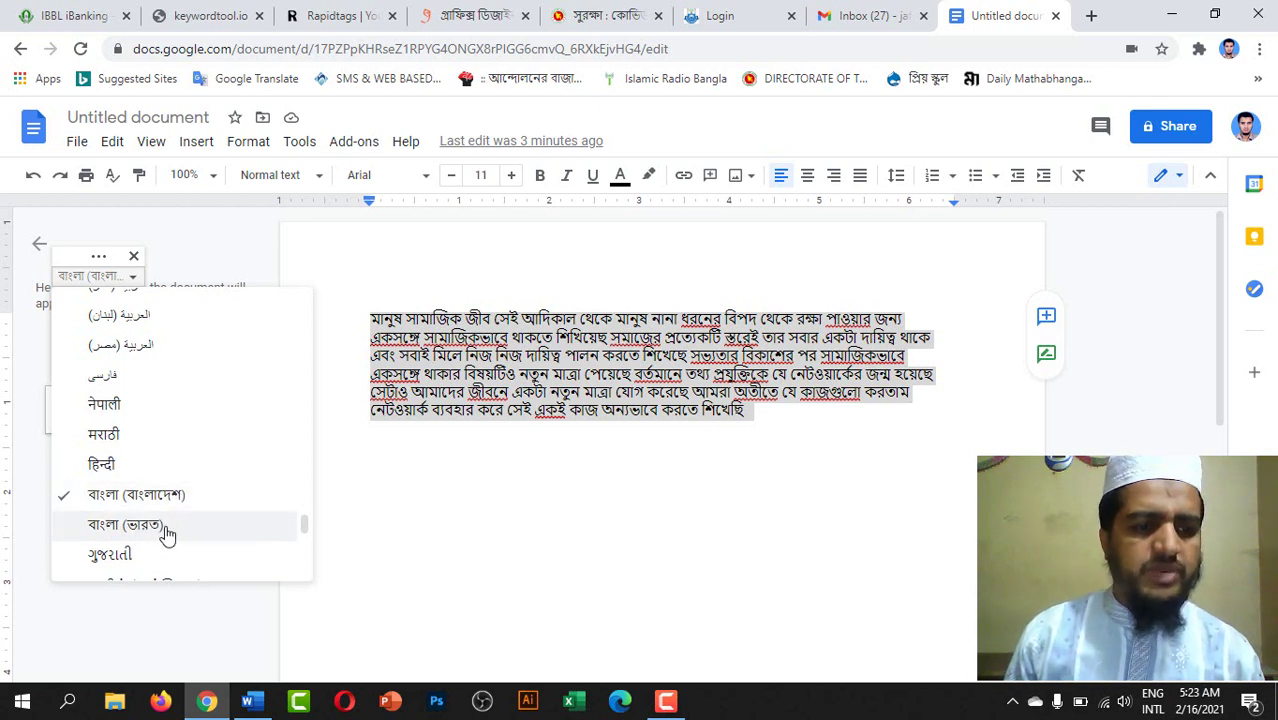
scroll(178, 515, up, 3)
scroll(178, 515, up, 3)
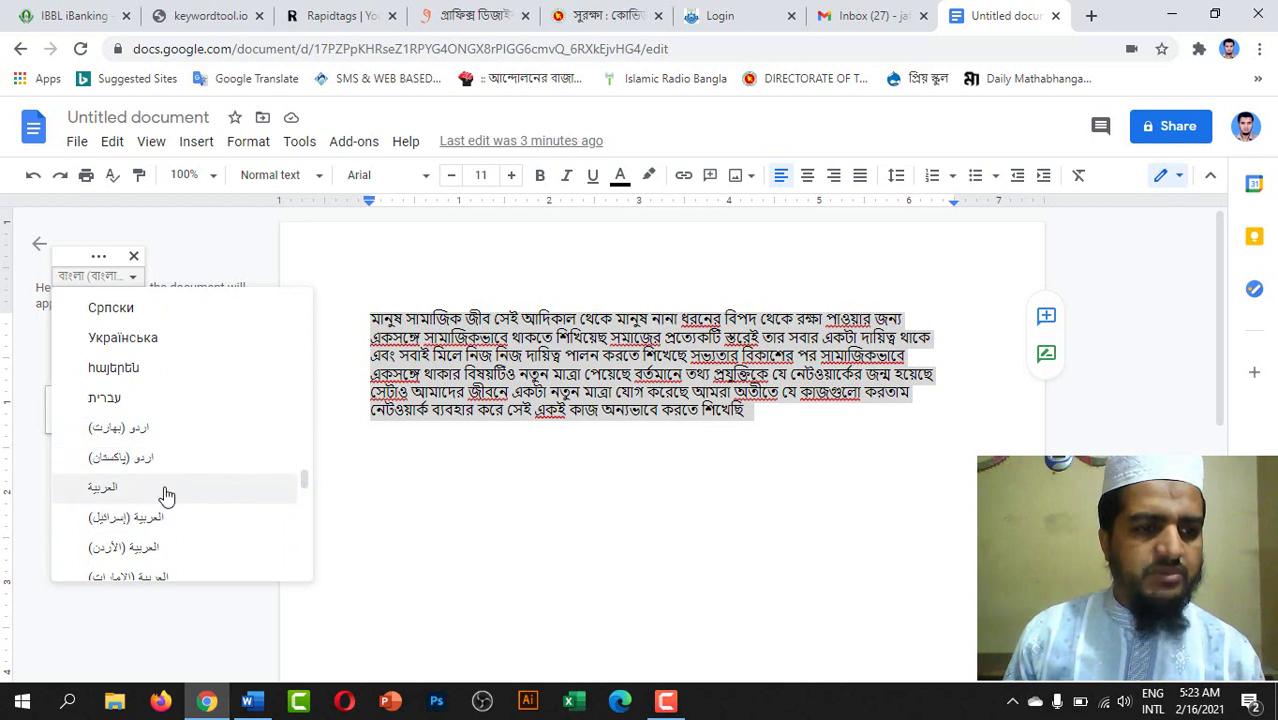
scroll(165, 490, up, 2)
scroll(167, 481, down, 2)
scroll(167, 481, down, 2)
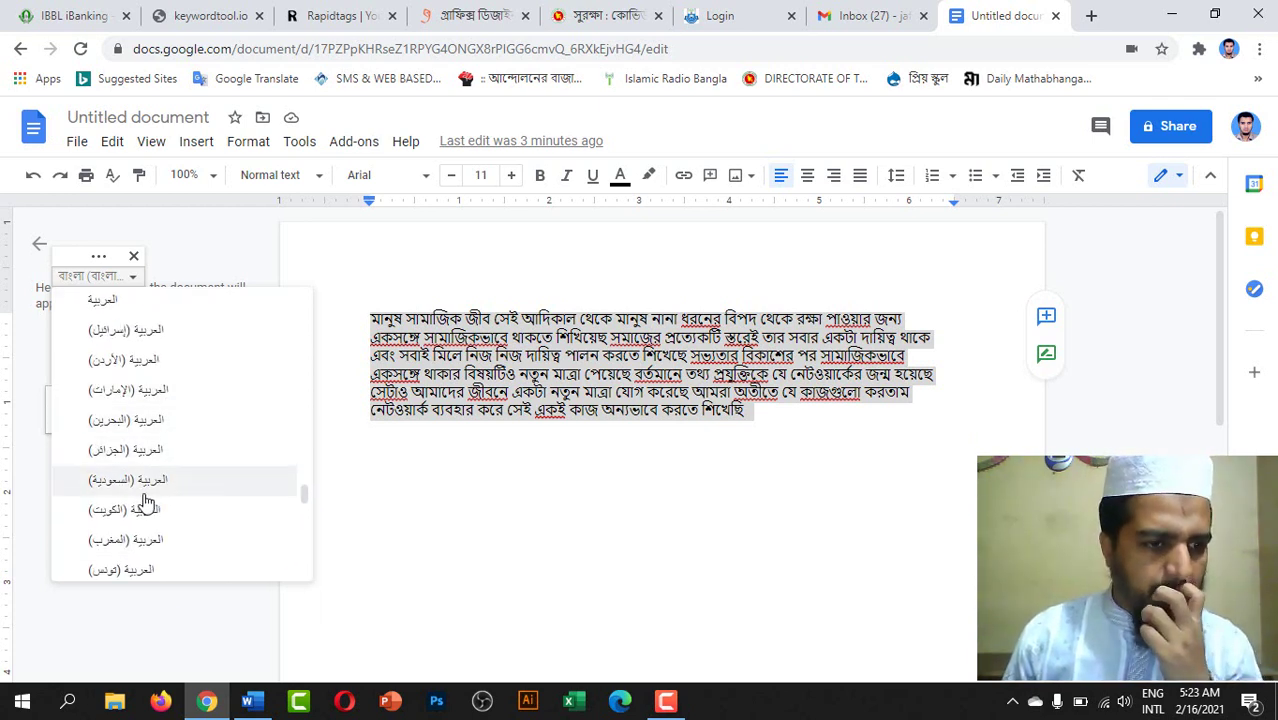
scroll(140, 510, up, 10)
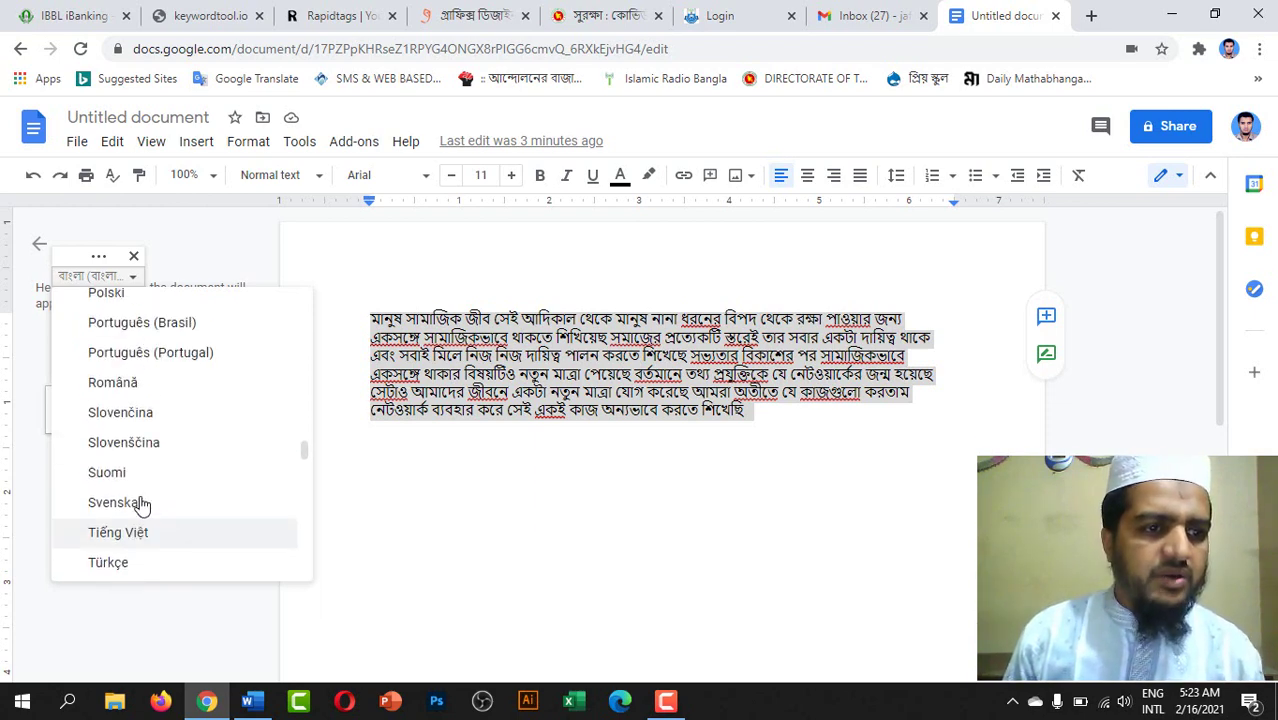
scroll(142, 505, up, 8)
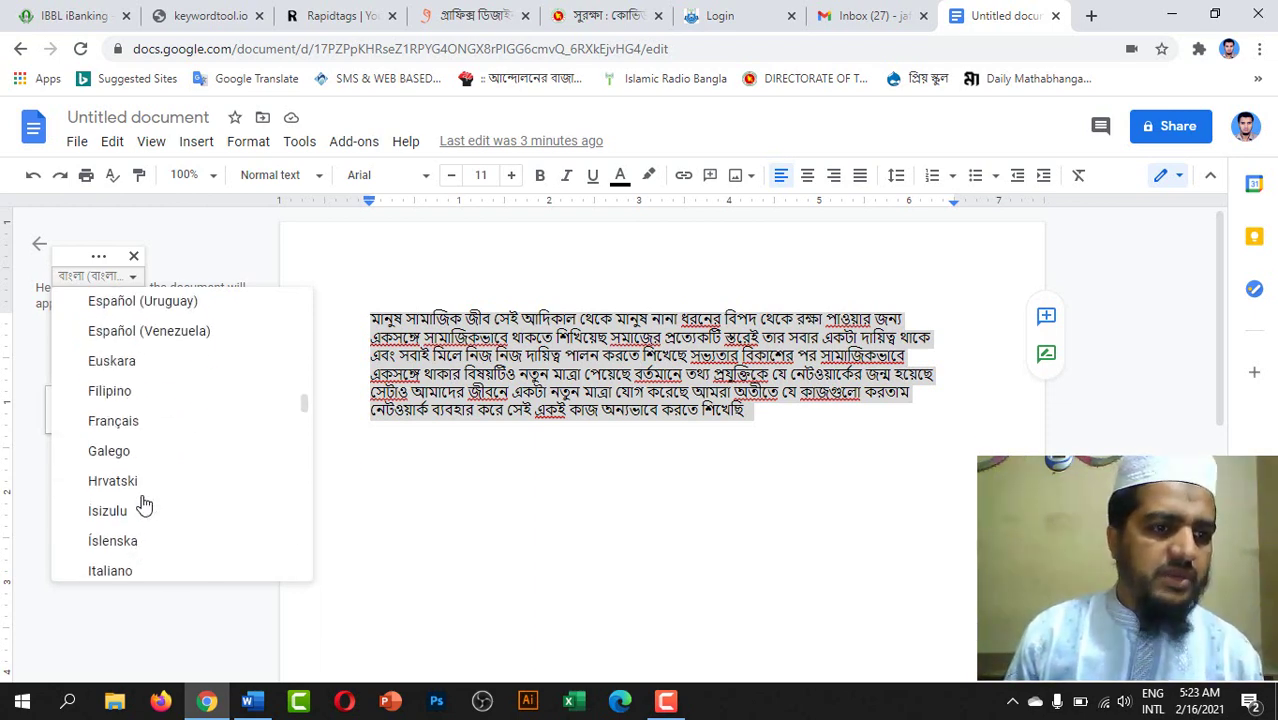
scroll(143, 505, up, 4)
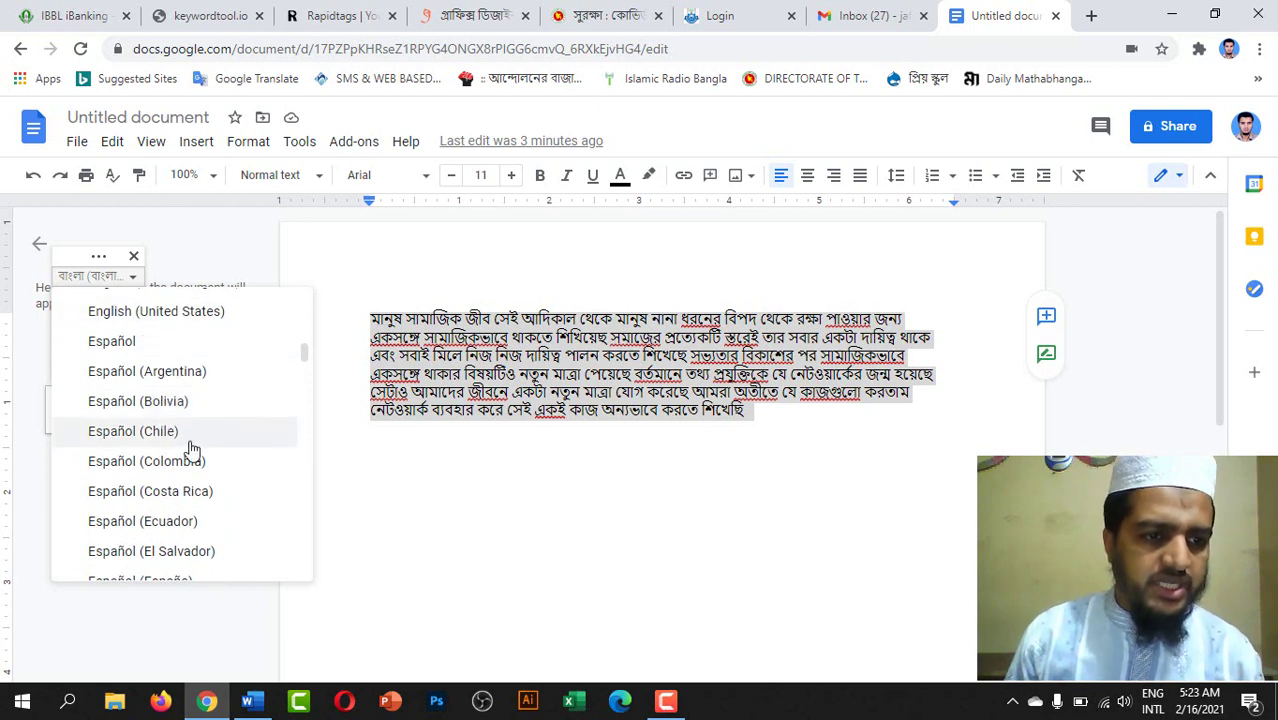
scroll(191, 448, up, 3)
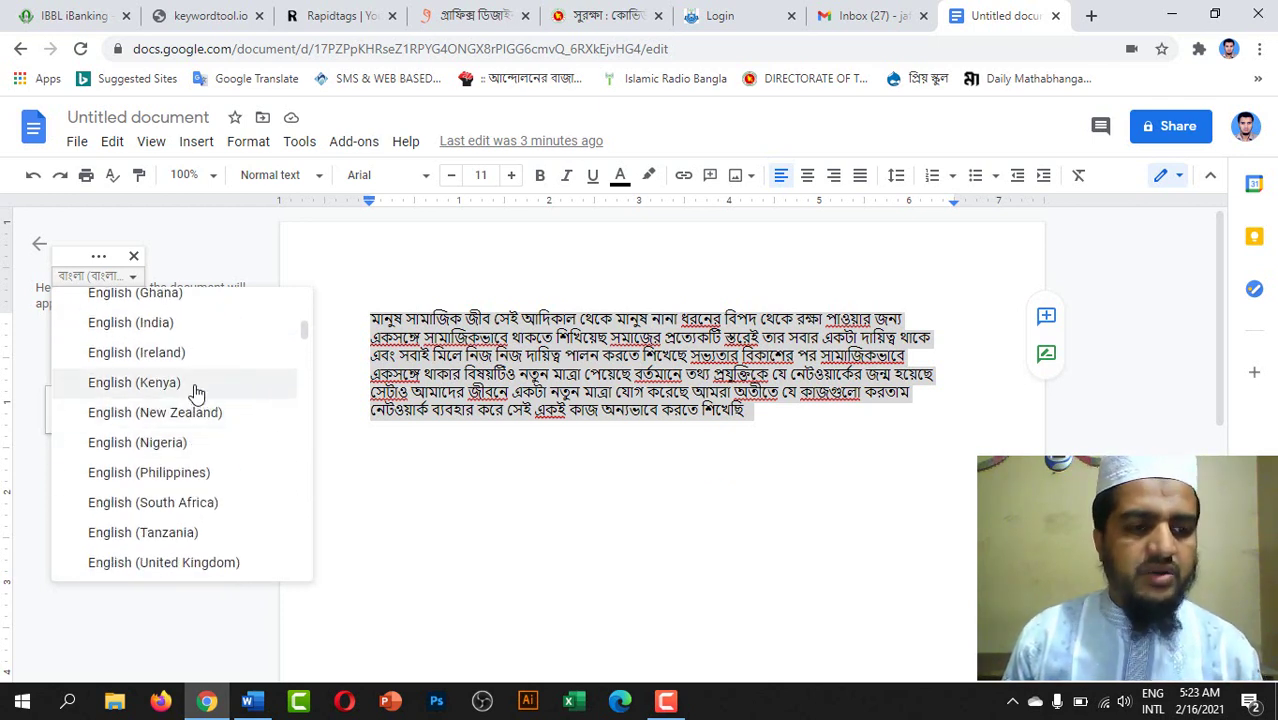
scroll(196, 393, up, 2)
scroll(197, 395, up, 2)
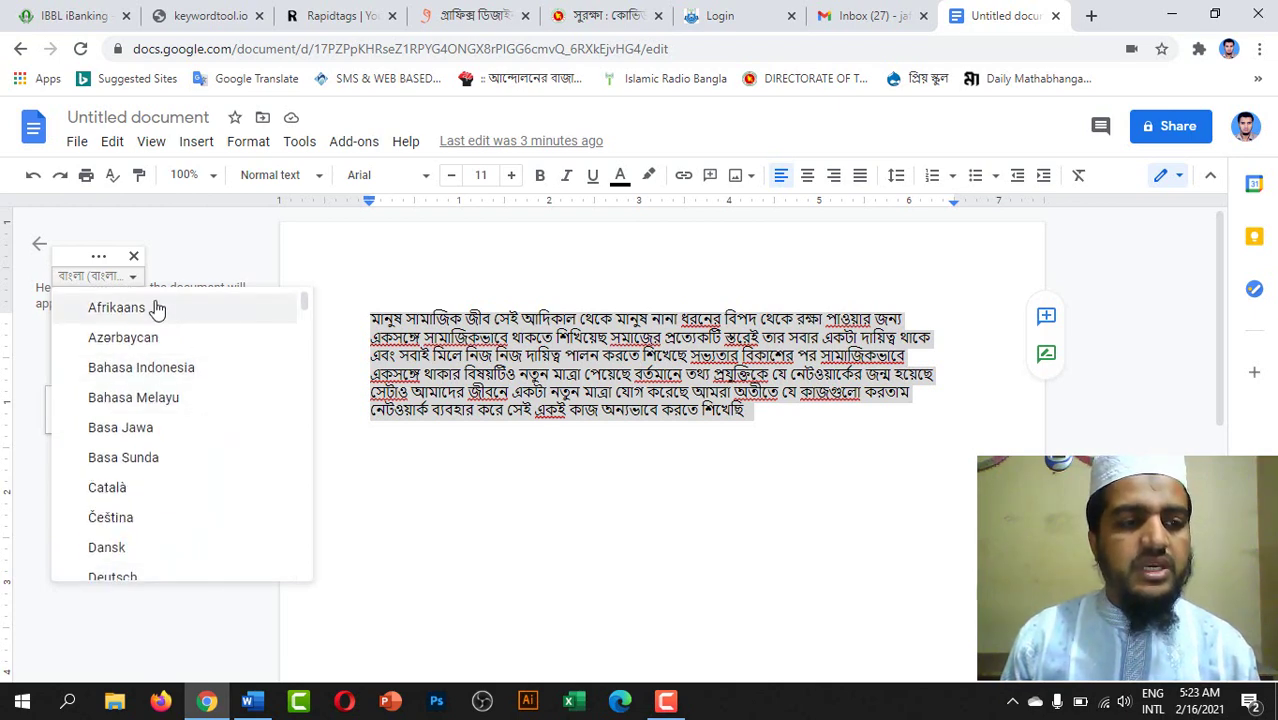
click(133, 280)
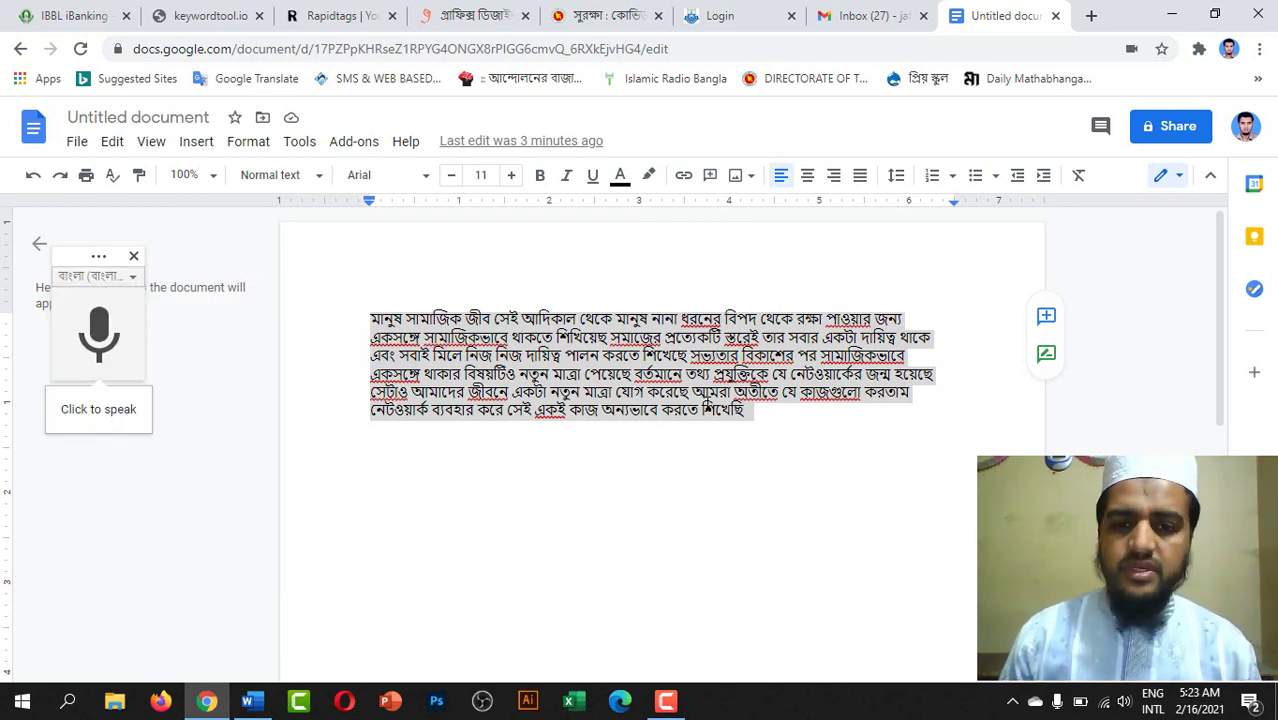